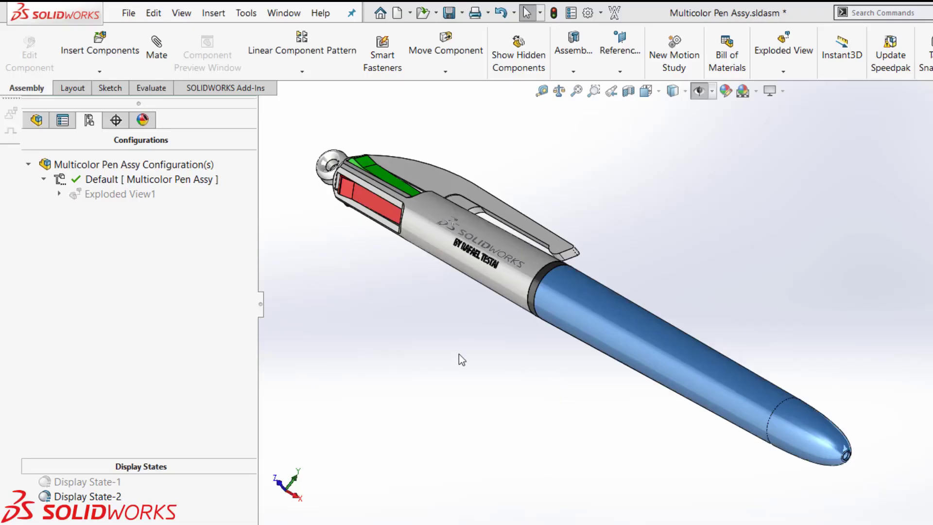
Show Exploded View1 of the pen assembly's Default configuration.
middle_drag(462, 358, 433, 365)
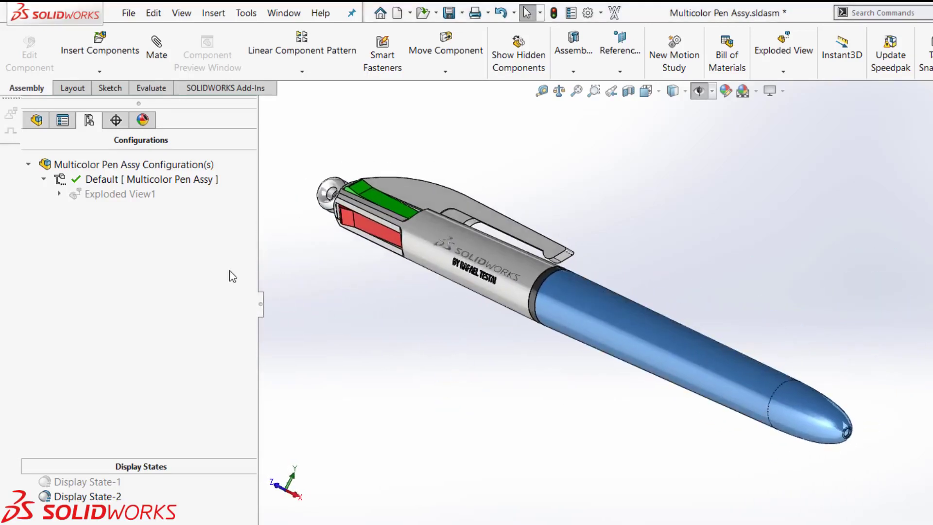
double_click(108, 195)
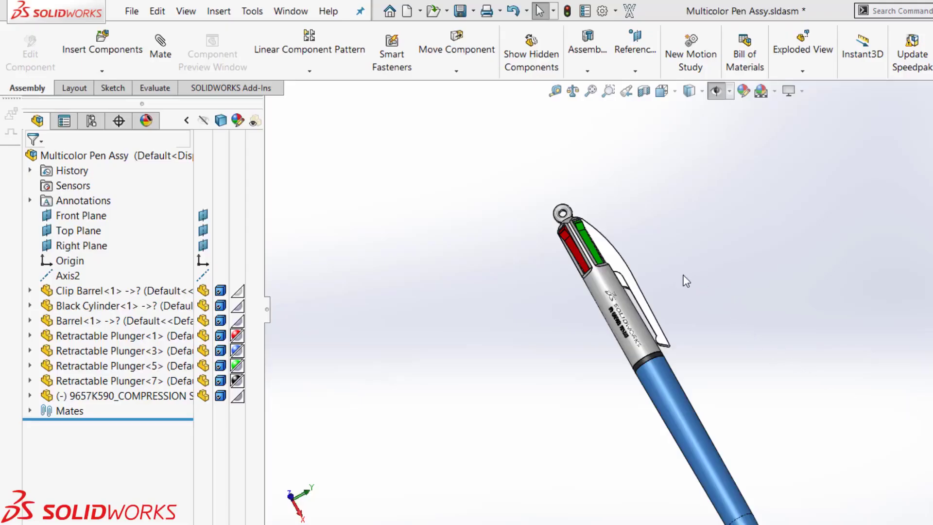
Try sliding the red retractable plunger down its slot in the clip barrel, then release it.
scroll(689, 288, down, 4)
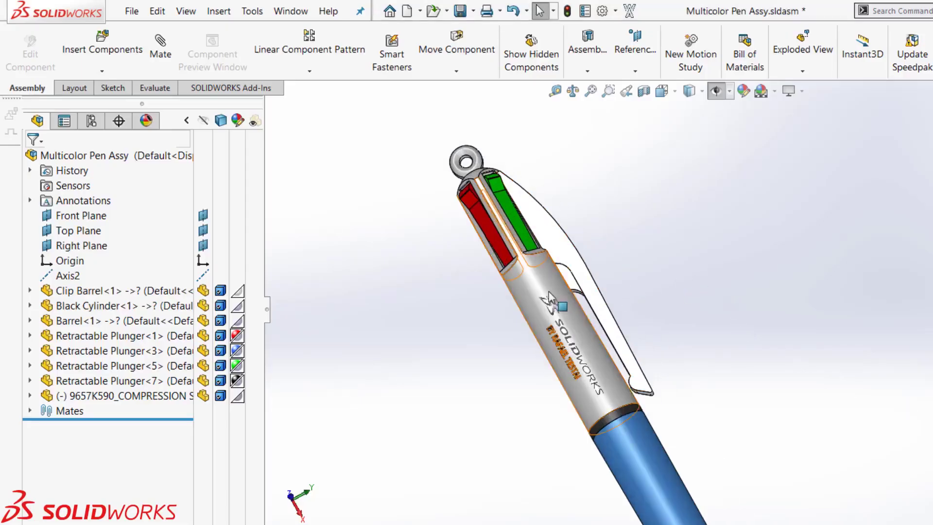
click(530, 293)
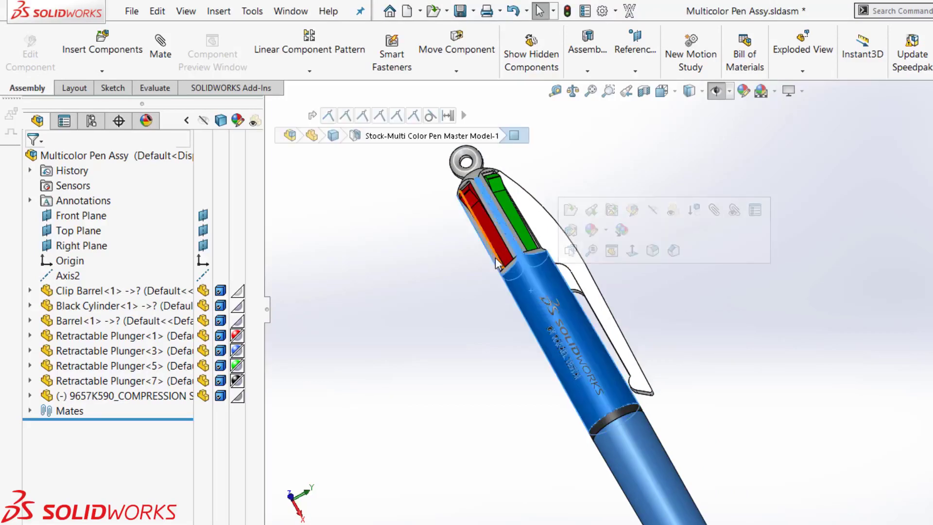
click(471, 277)
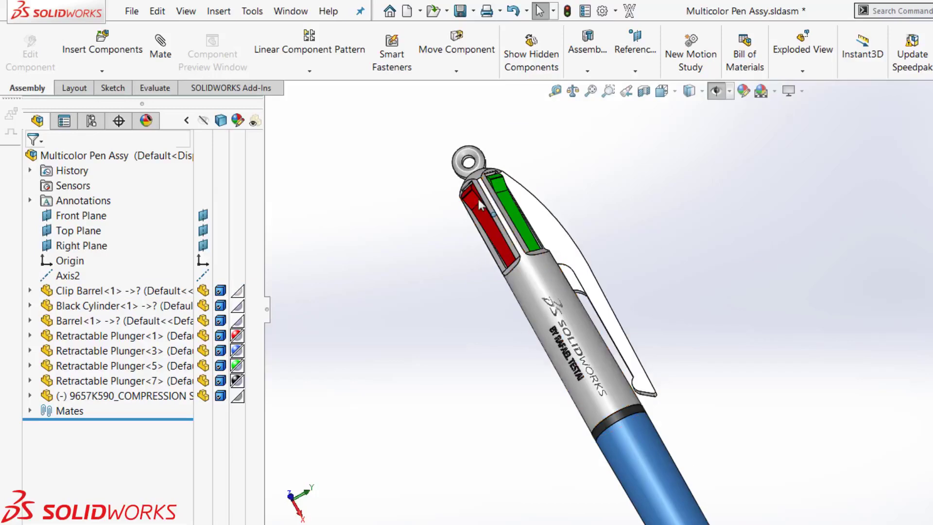
click(473, 196)
scroll(530, 301, up, 1)
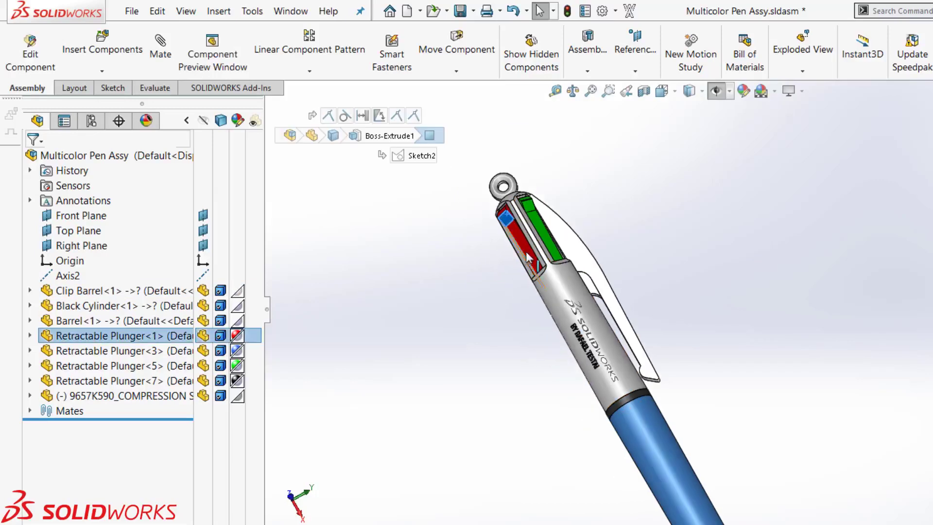
drag(529, 261, 532, 290)
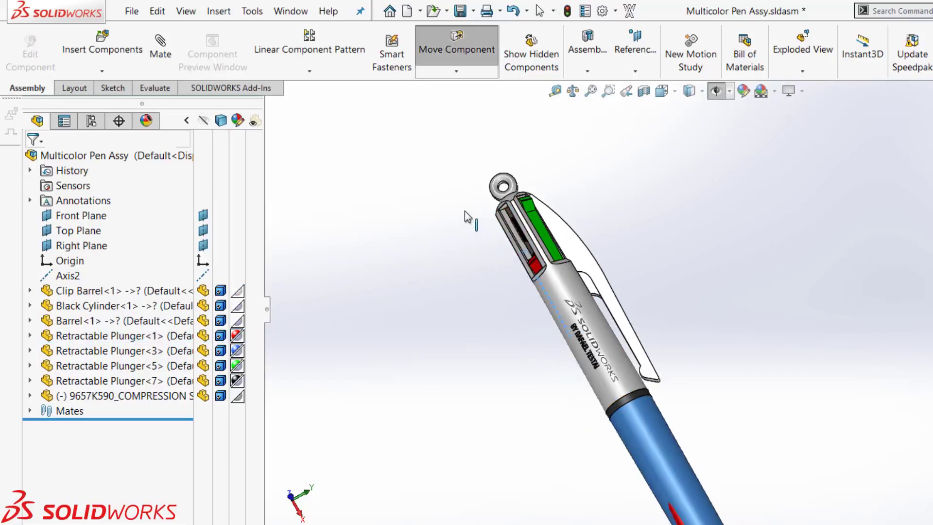
drag(465, 214, 456, 202)
key(Escape)
scroll(612, 253, down, 2)
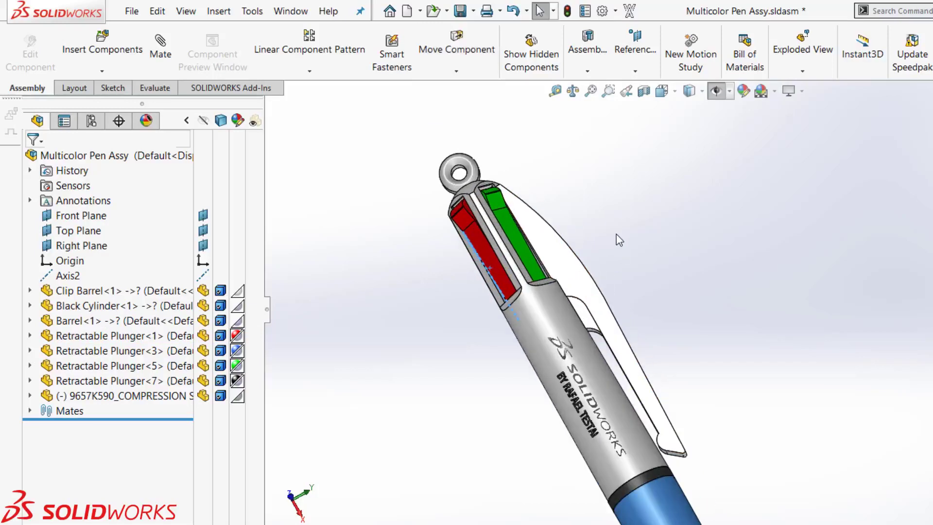
Slide the red retractable plunger down to the lower end of its slot.
middle_drag(610, 238, 616, 220)
middle_drag(721, 408, 713, 357)
scroll(652, 226, down, 3)
middle_drag(720, 211, 721, 177)
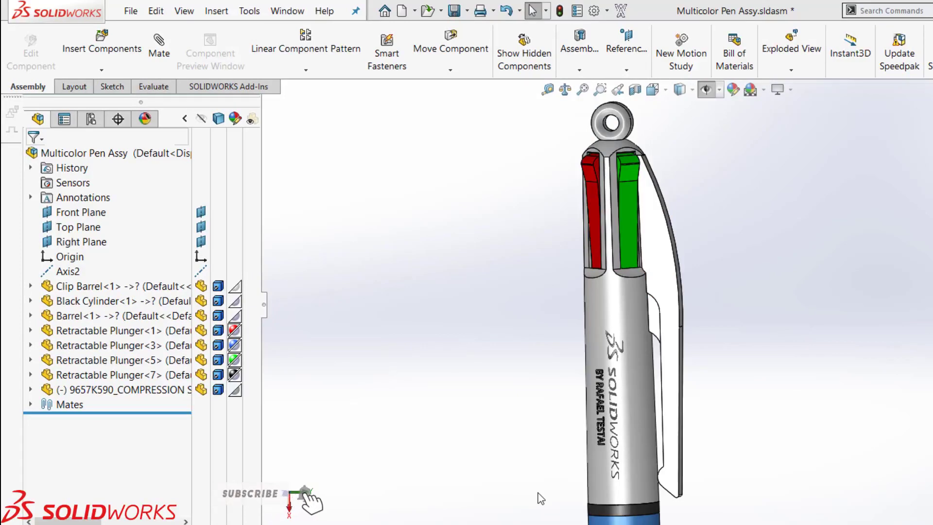
click(589, 176)
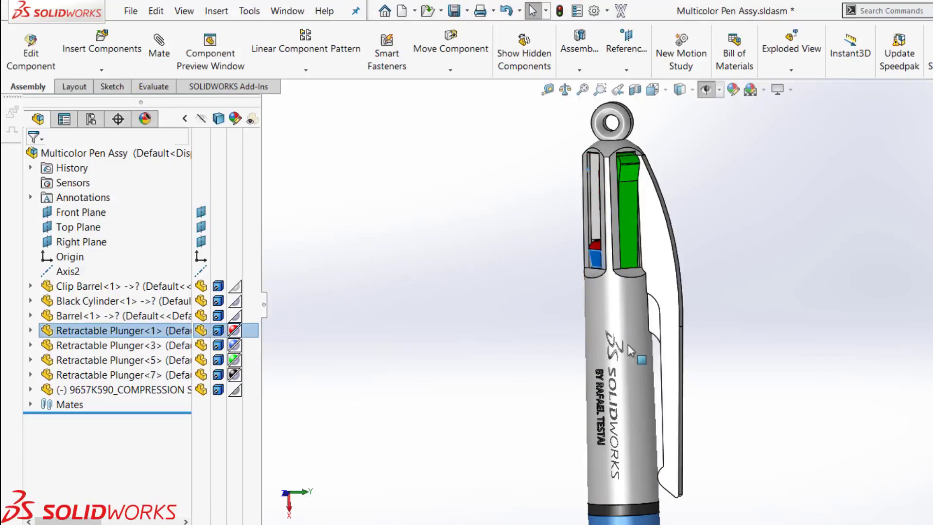
scroll(706, 413, up, 5)
scroll(711, 498, down, 2)
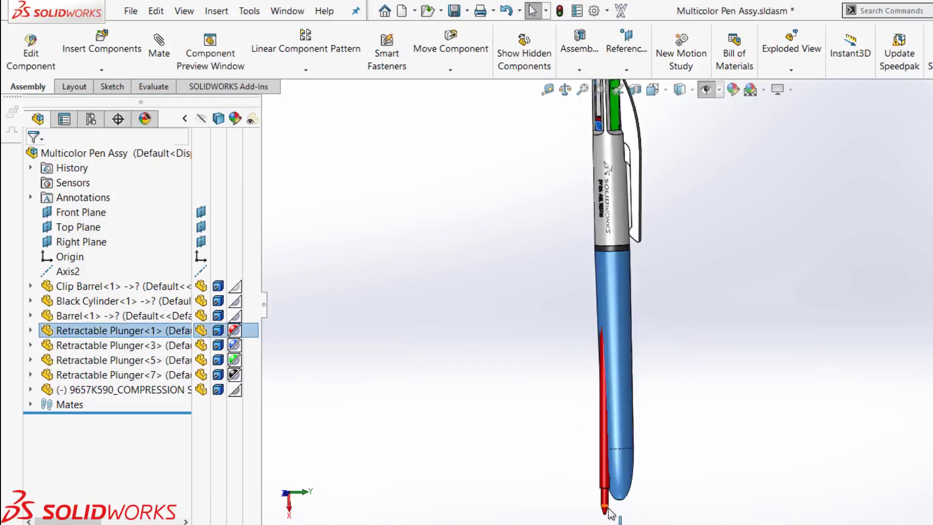
Move the red refill's tip inward so it sits in the opening at the barrel's end.
drag(606, 507, 630, 508)
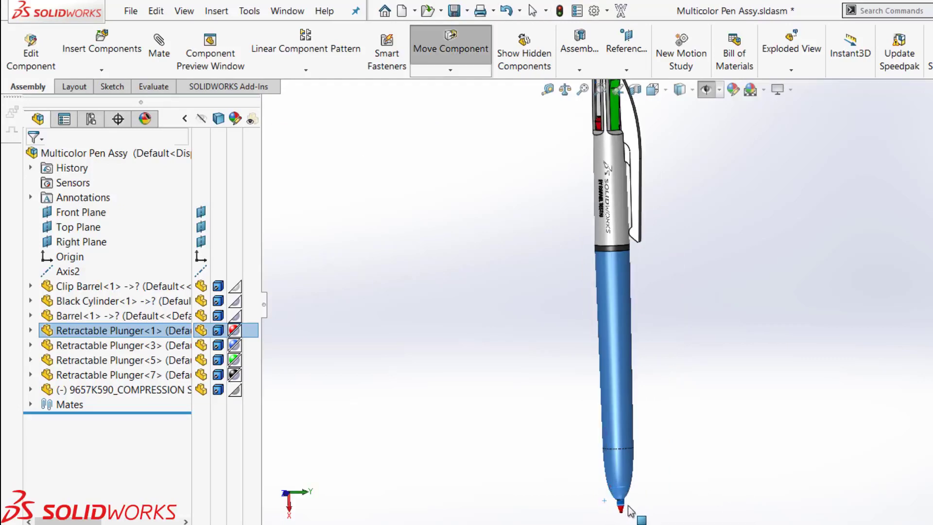
key(Escape)
scroll(631, 511, up, 3)
scroll(648, 223, down, 5)
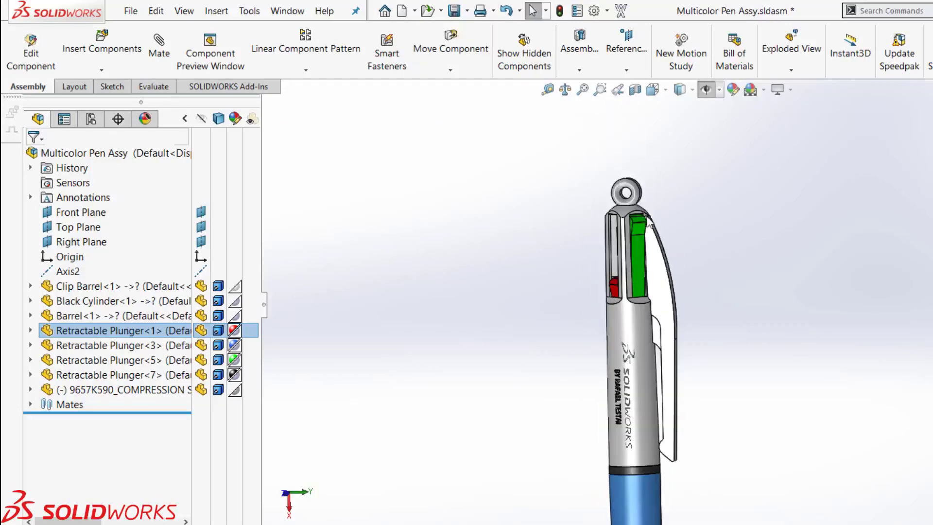
Slide the green plunger partway down its slot and release the red plunger back up.
scroll(648, 223, down, 2)
click(639, 240)
drag(639, 240, 647, 288)
click(601, 331)
drag(601, 330, 579, 332)
click(519, 332)
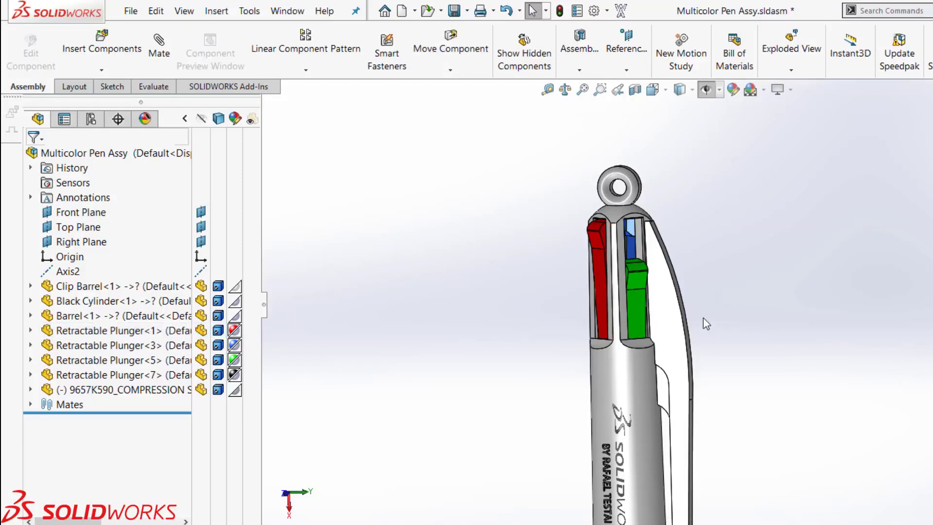
Make the Clip Barrel transparent and select the red plunger's mechanism near the compression spring.
scroll(704, 323, down, 2)
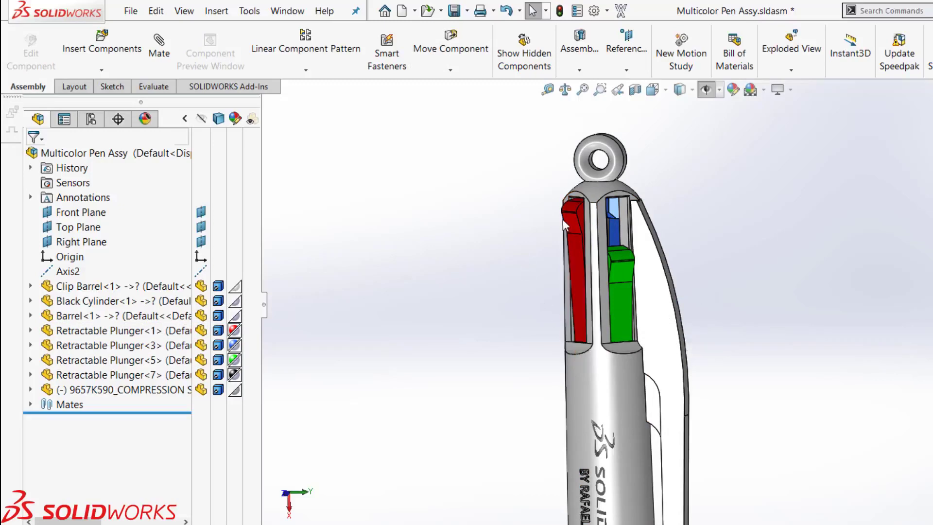
click(625, 378)
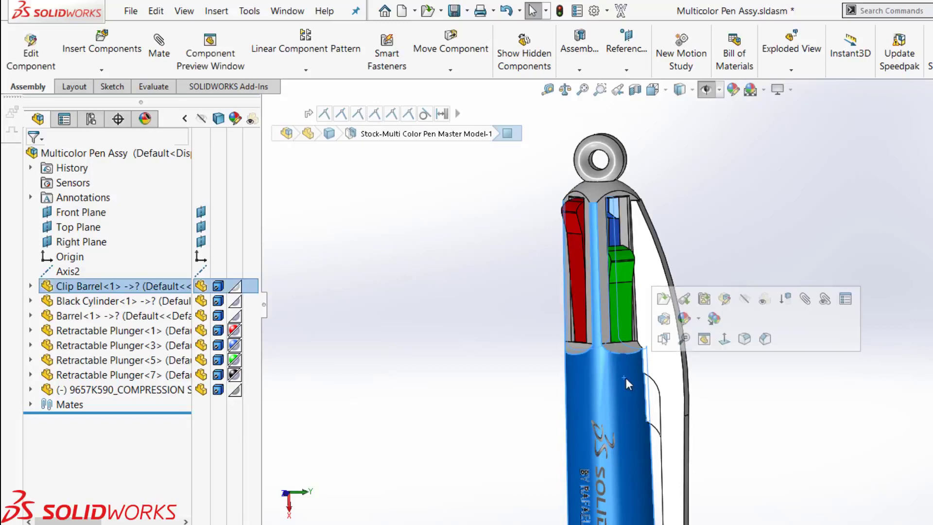
click(763, 300)
scroll(593, 336, down, 3)
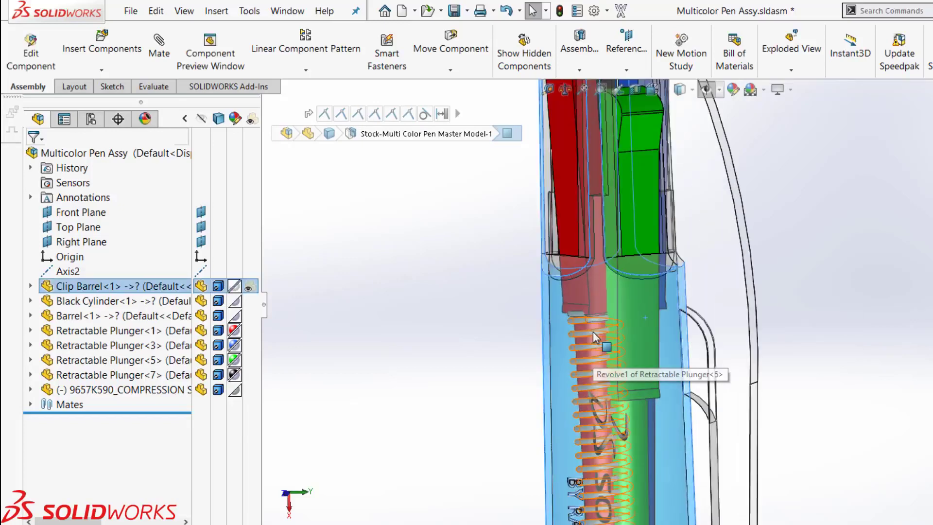
click(592, 331)
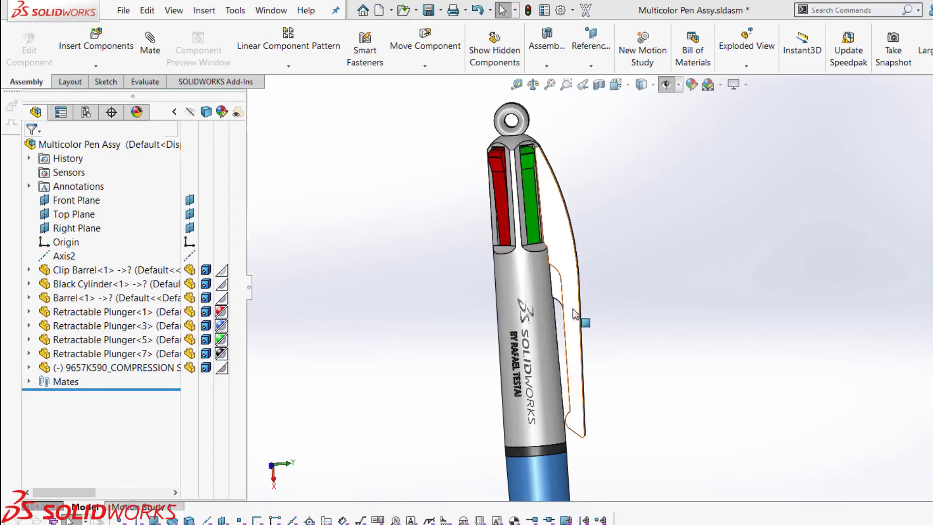
Slide the red plunger down its slot and inspect how it sits against the other plungers inside the clip barrel.
drag(496, 168, 510, 239)
drag(510, 301, 510, 305)
middle_drag(437, 270, 521, 275)
click(507, 319)
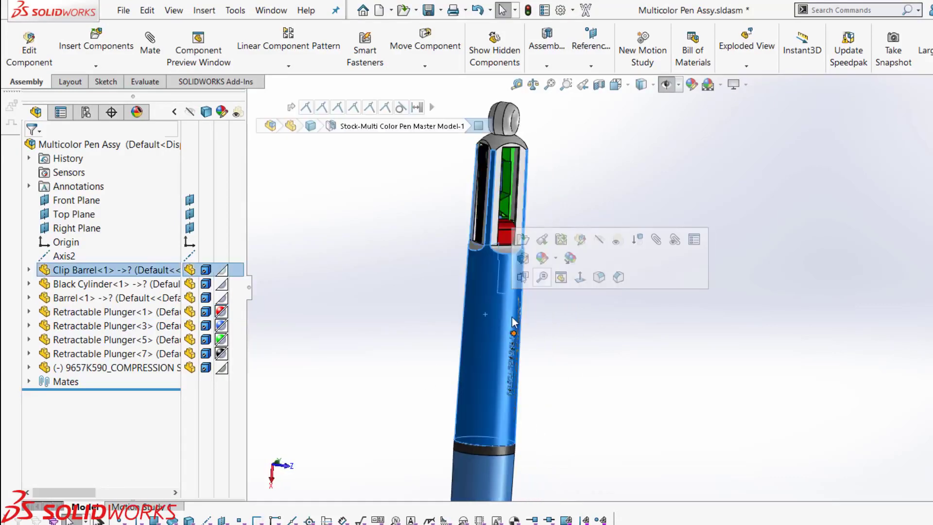
middle_drag(506, 318, 561, 284)
scroll(630, 298, up, 2)
scroll(653, 277, down, 1)
click(653, 277)
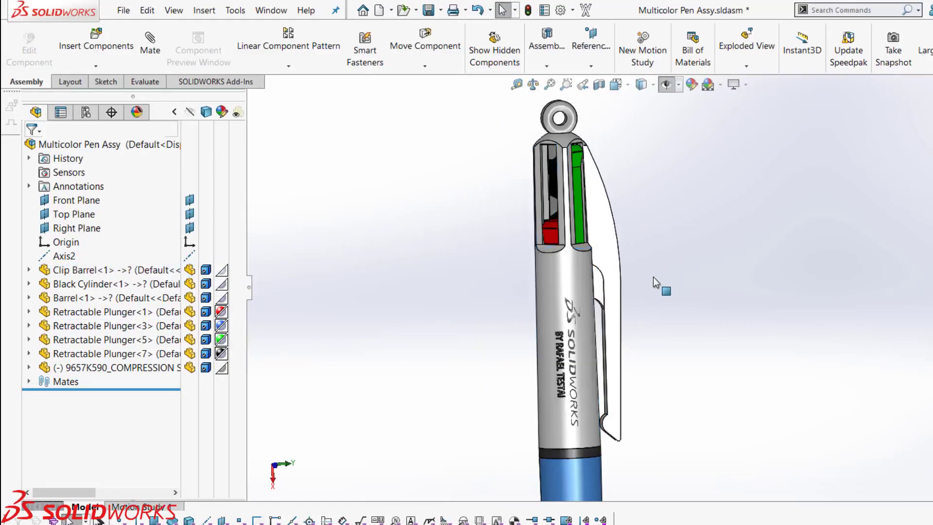
Open the Clip Barrel part from the assembly and inspect its plunger slots.
click(599, 220)
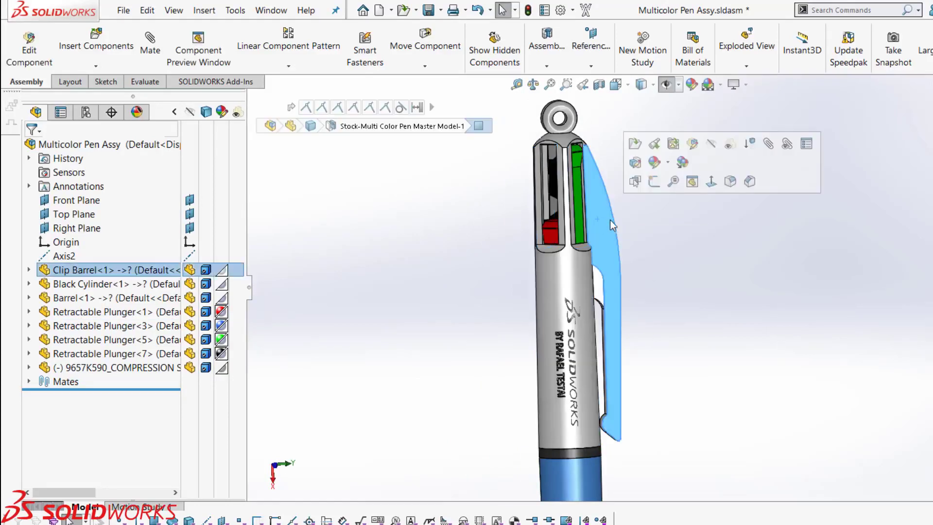
click(637, 145)
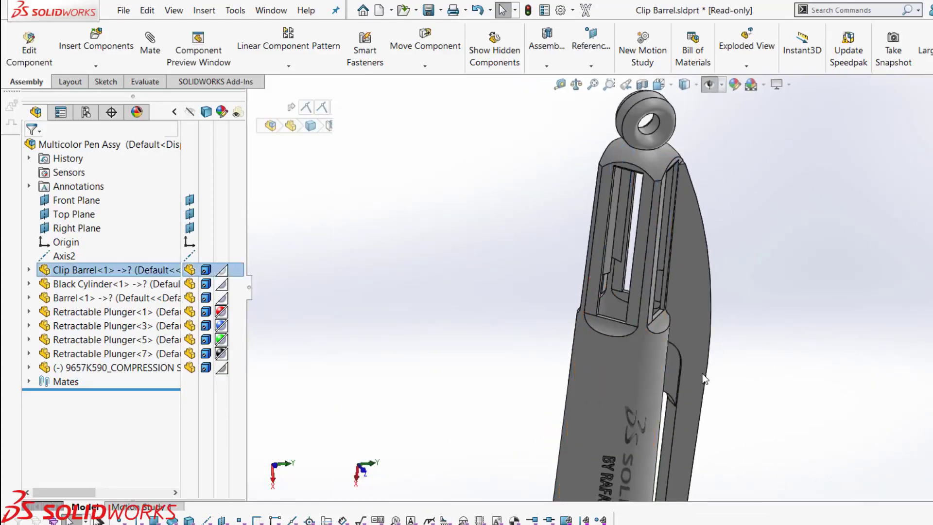
middle_drag(773, 231, 739, 287)
middle_drag(707, 379, 590, 371)
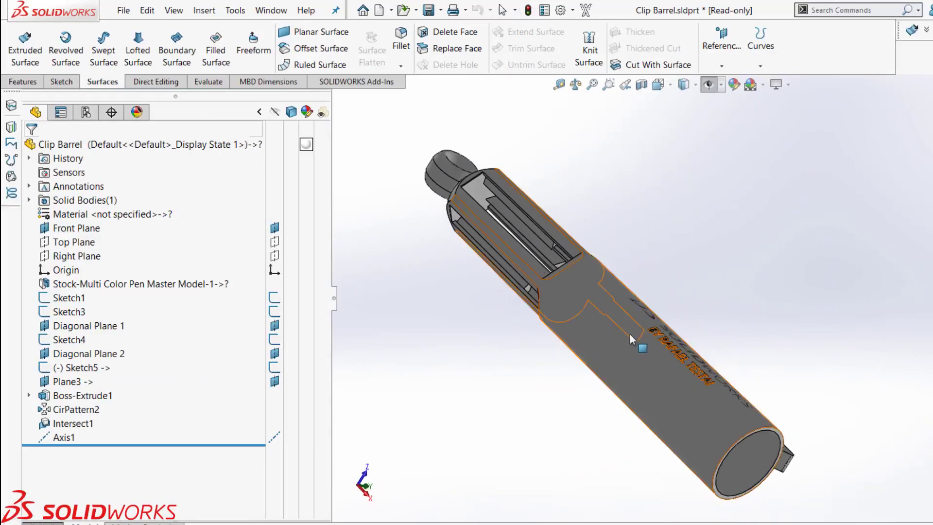
scroll(633, 334, up, 2)
middle_drag(587, 290, 566, 269)
scroll(566, 253, down, 3)
scroll(573, 276, down, 10)
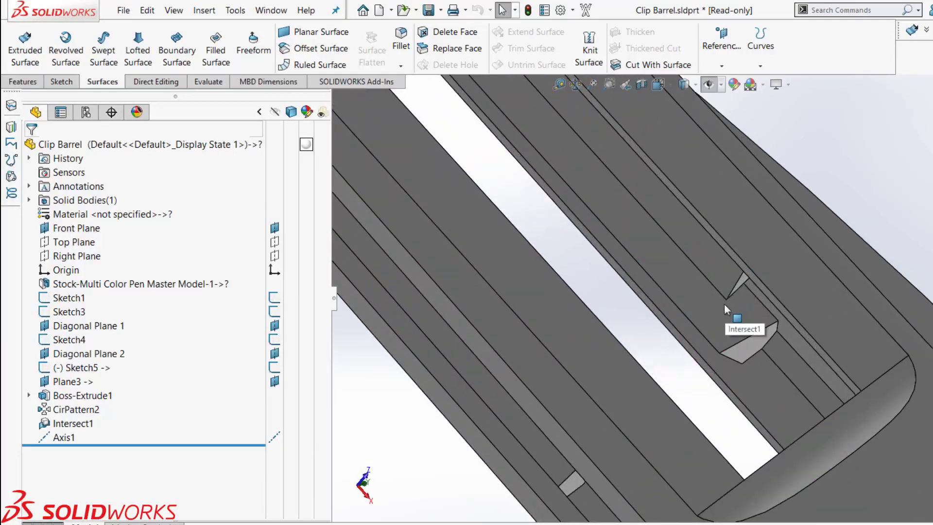
Select the internal rib faces between the plunger slots and examine their ends inside the clip barrel.
click(724, 305)
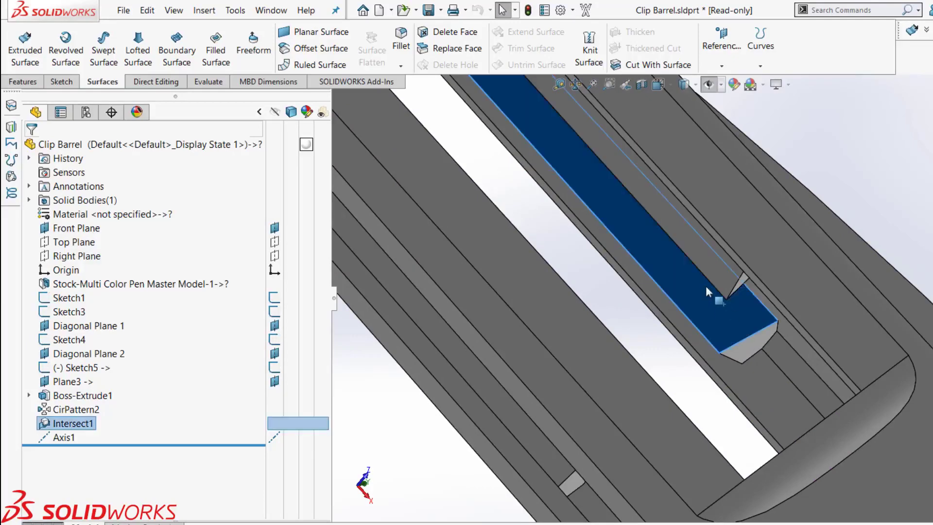
scroll(684, 331, up, 3)
middle_drag(684, 331, 727, 342)
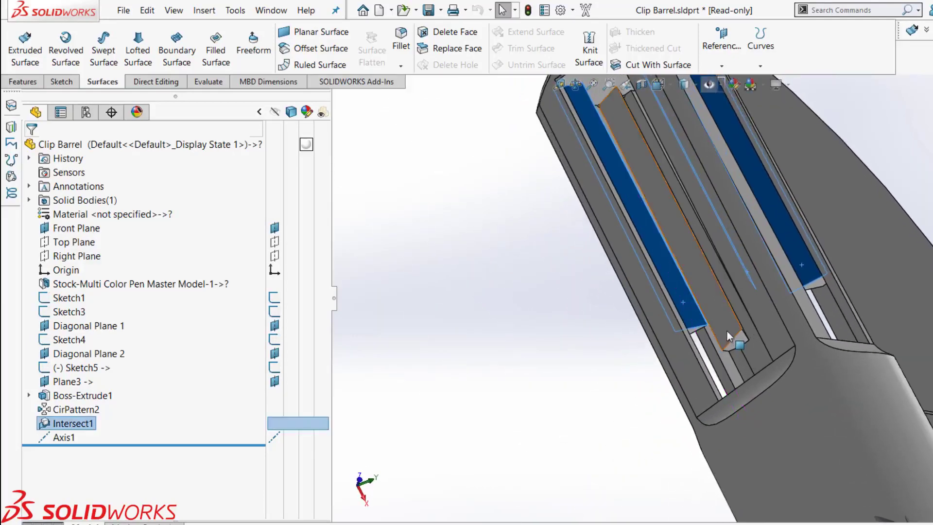
ctrl+click(727, 335)
scroll(734, 355, up, 5)
middle_drag(835, 462, 784, 282)
scroll(791, 454, down, 5)
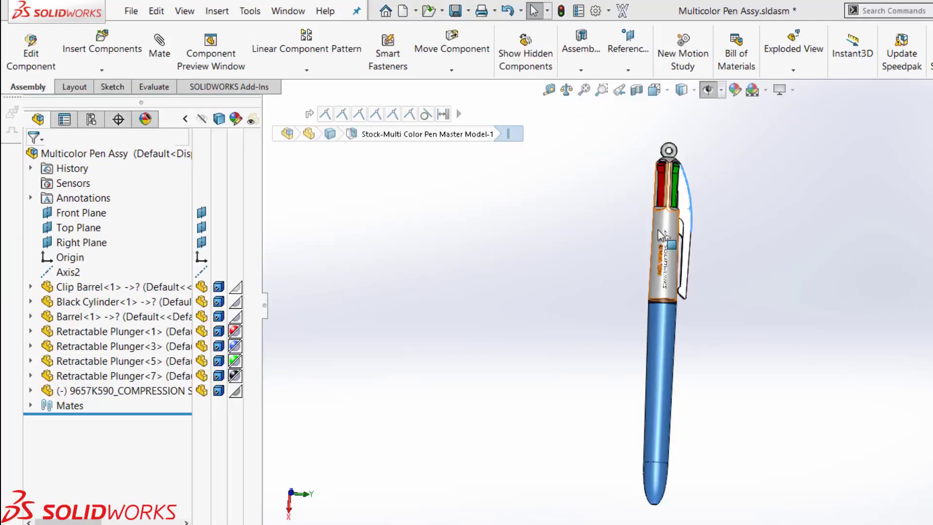
Make the Clip Barrel and the blue Barrel transparent in the pen assembly.
click(660, 235)
click(797, 154)
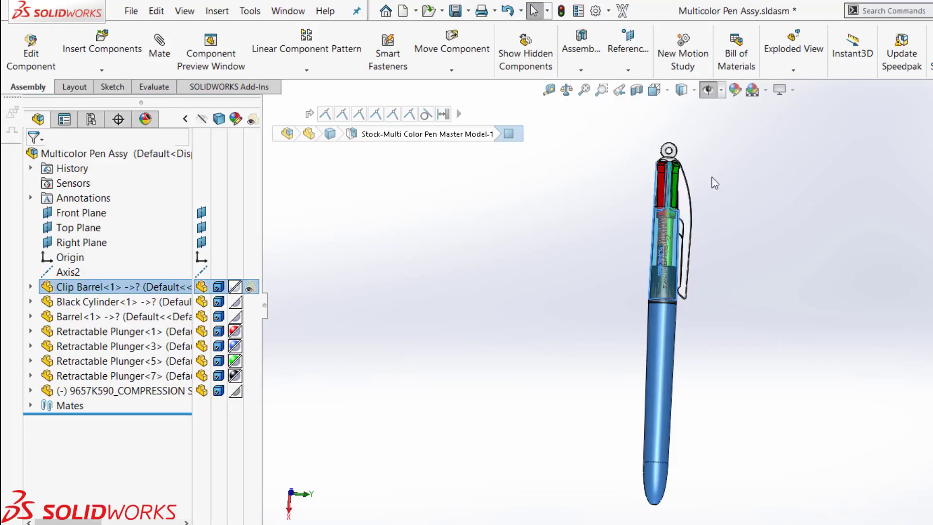
click(660, 322)
click(799, 244)
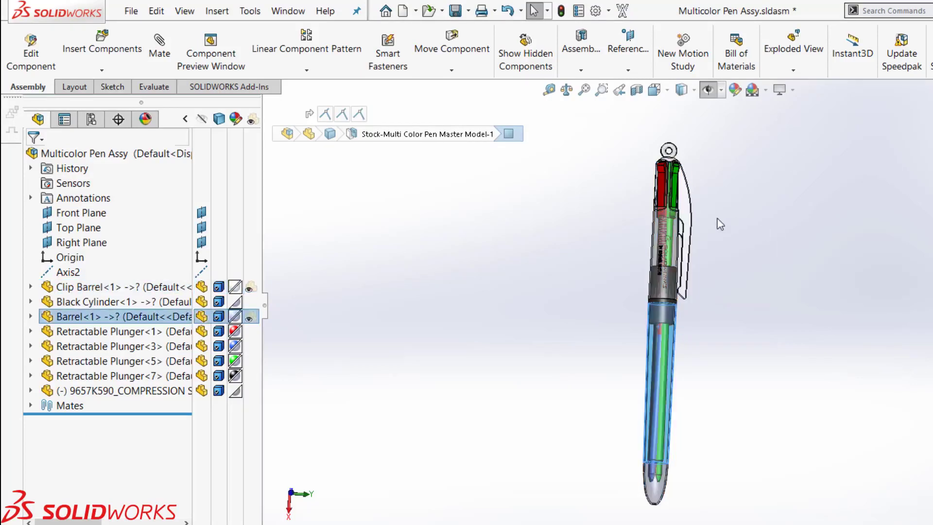
Open the red Retractable Plunger part from the assembly.
scroll(666, 213, down, 5)
click(659, 184)
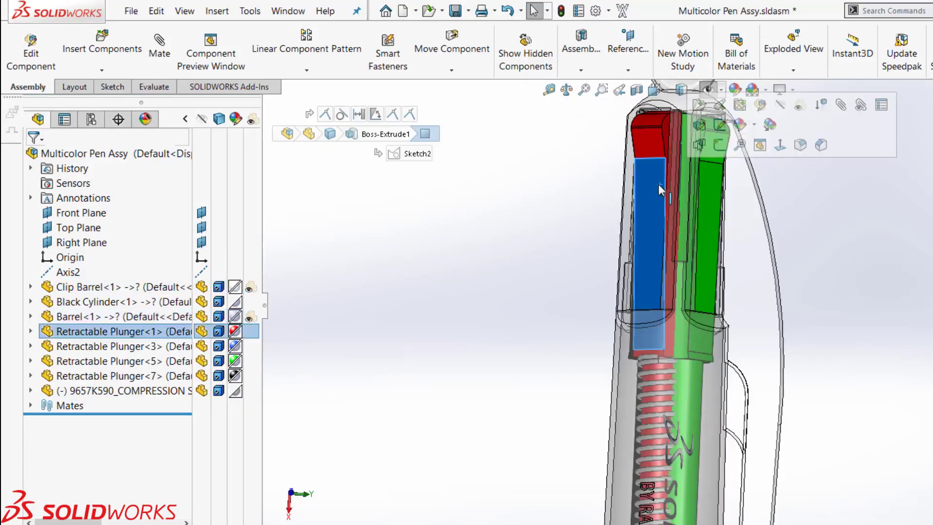
click(699, 105)
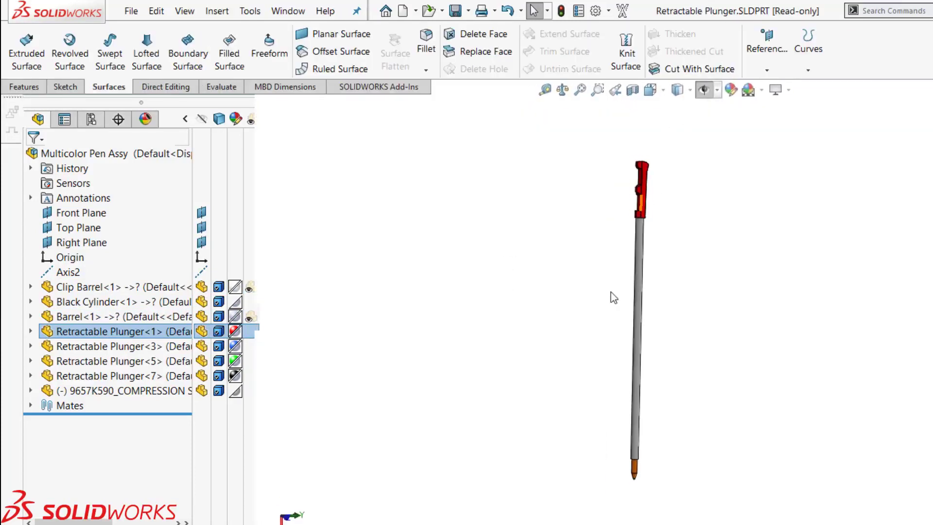
Examine the plunger's revolved tip and the extruded red head, including the angled projection midway along its inner side.
click(635, 468)
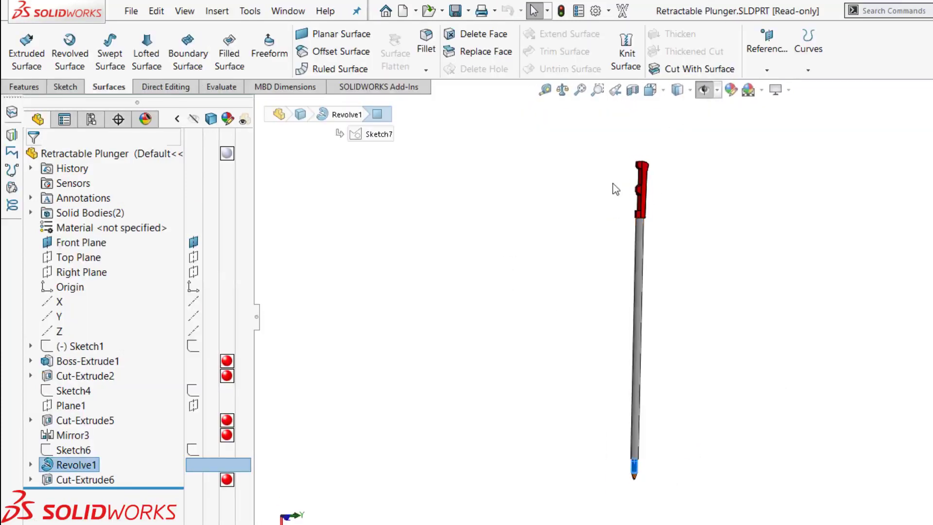
scroll(642, 179, down, 6)
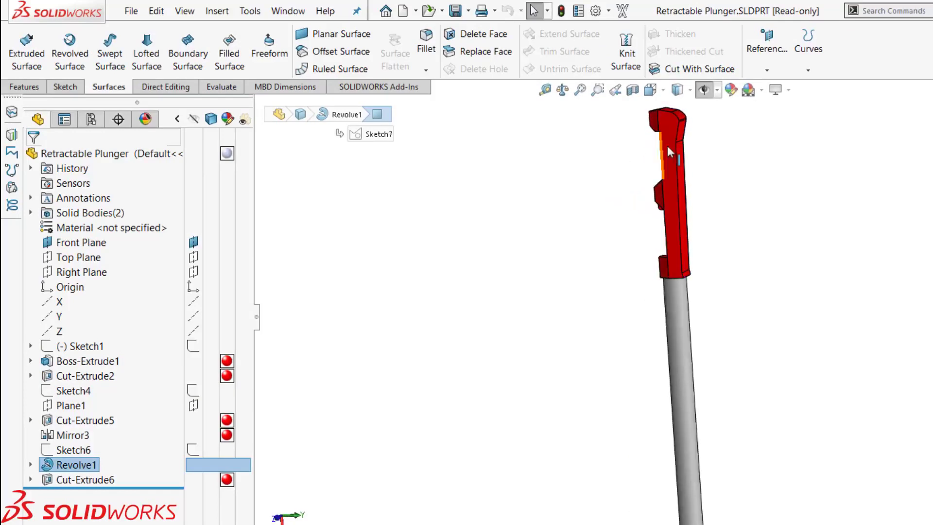
scroll(671, 152, down, 2)
click(696, 110)
scroll(702, 133, up, 2)
scroll(670, 179, down, 1)
middle_drag(636, 269, 697, 269)
scroll(651, 277, down, 4)
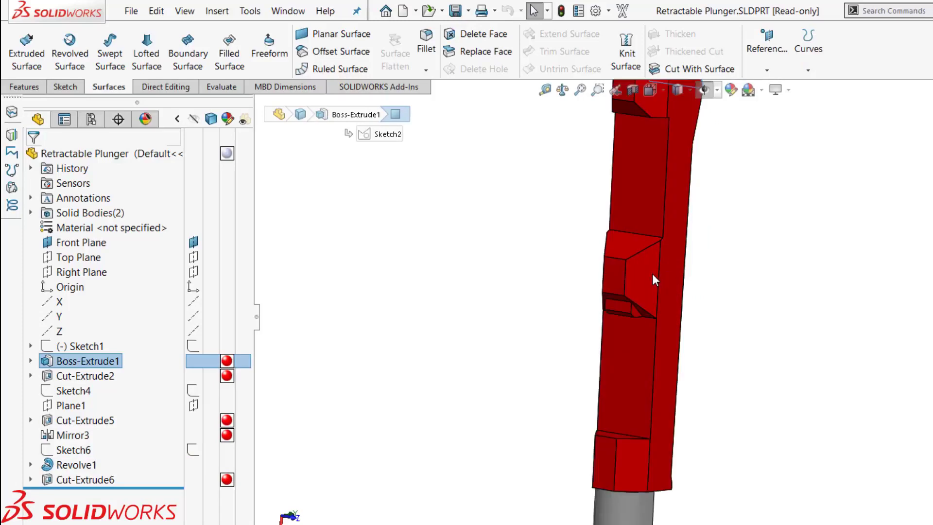
middle_drag(632, 264, 788, 282)
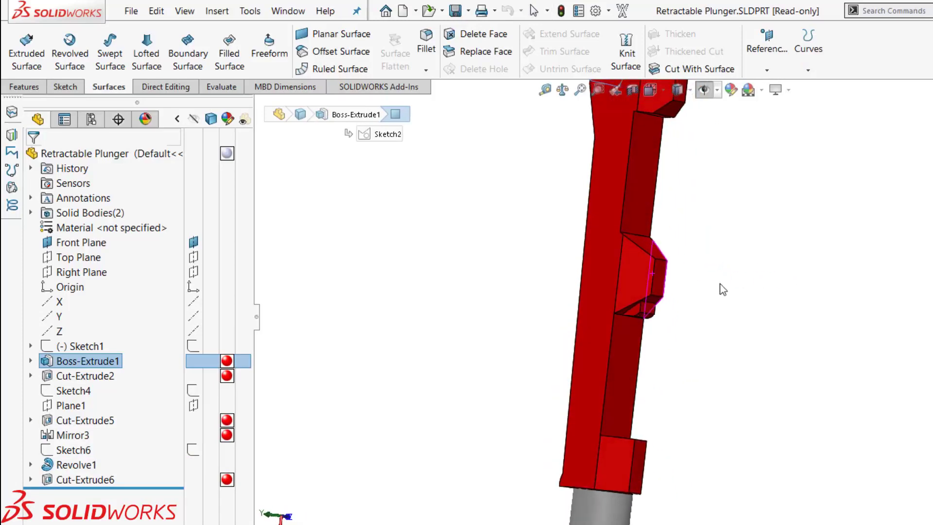
Examine the red plunger's full profile, from its rounded head past the middle projection to the lower stepped end.
scroll(722, 288, up, 3)
scroll(685, 206, down, 2)
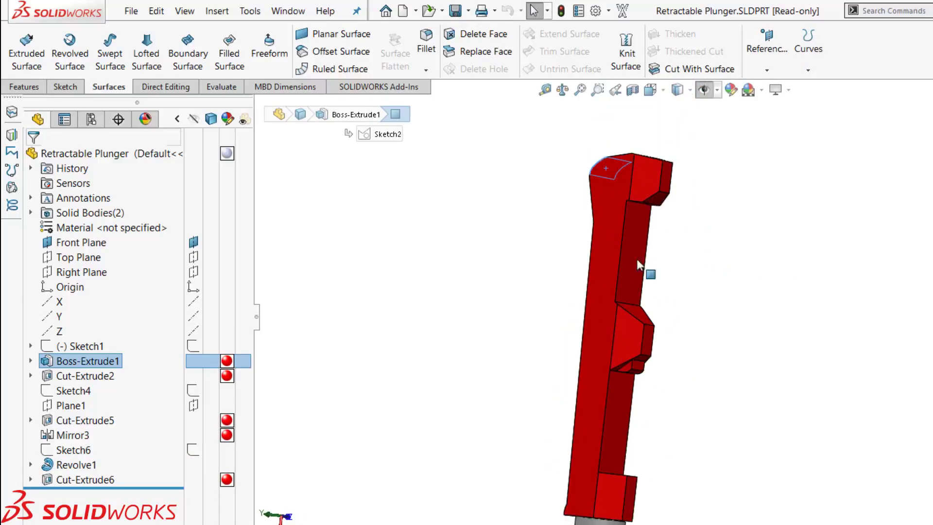
middle_drag(718, 368, 370, 356)
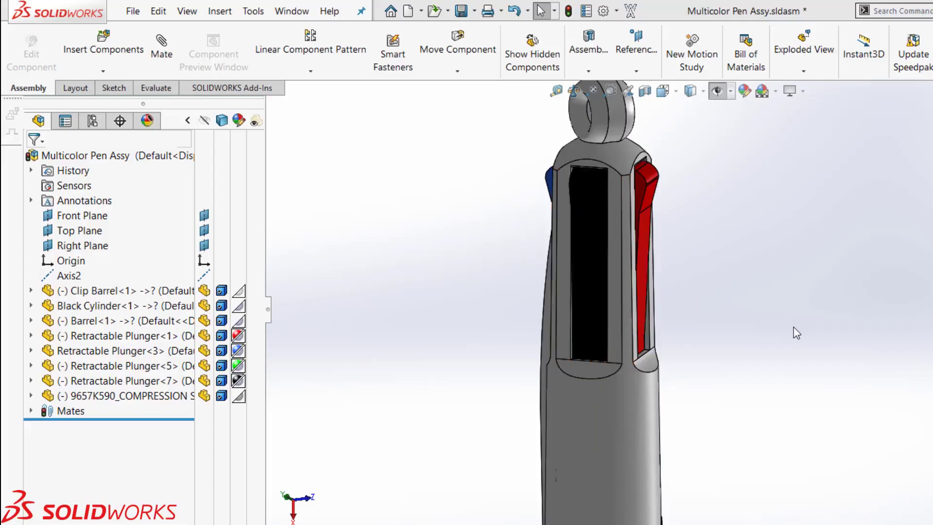
Return to the multicolor pen assembly and hide the black Retractable Plunger.
middle_drag(795, 332, 721, 288)
scroll(698, 296, up, 2)
scroll(622, 235, down, 3)
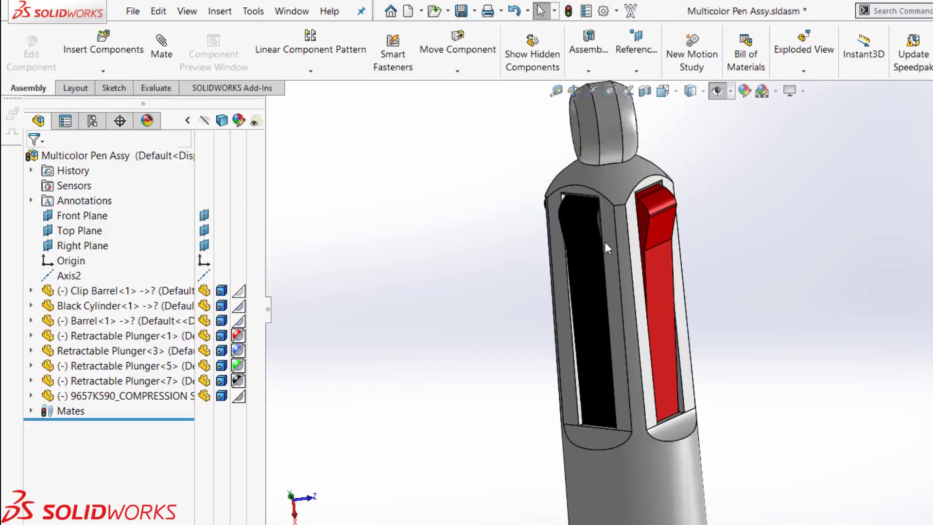
click(589, 239)
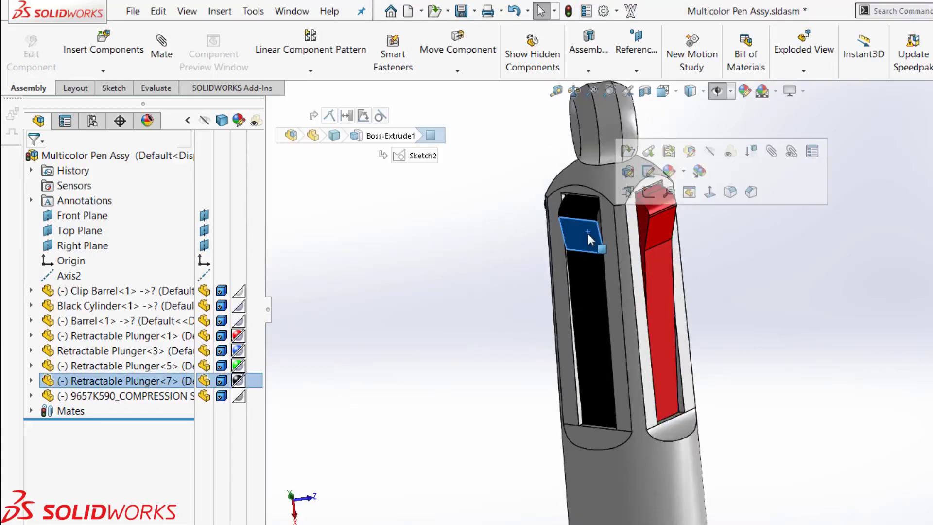
click(710, 151)
Examine through the open slot how the angled projections of the blue, red and green plungers sit against each other.
middle_drag(607, 342, 602, 220)
scroll(647, 181, down, 6)
scroll(641, 503, up, 5)
scroll(612, 276, down, 4)
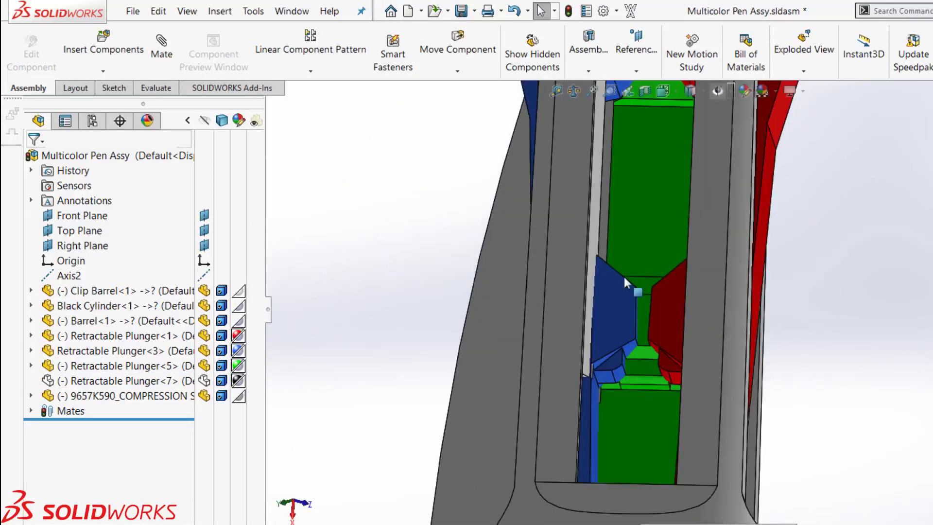
middle_drag(654, 319, 648, 279)
scroll(649, 279, down, 2)
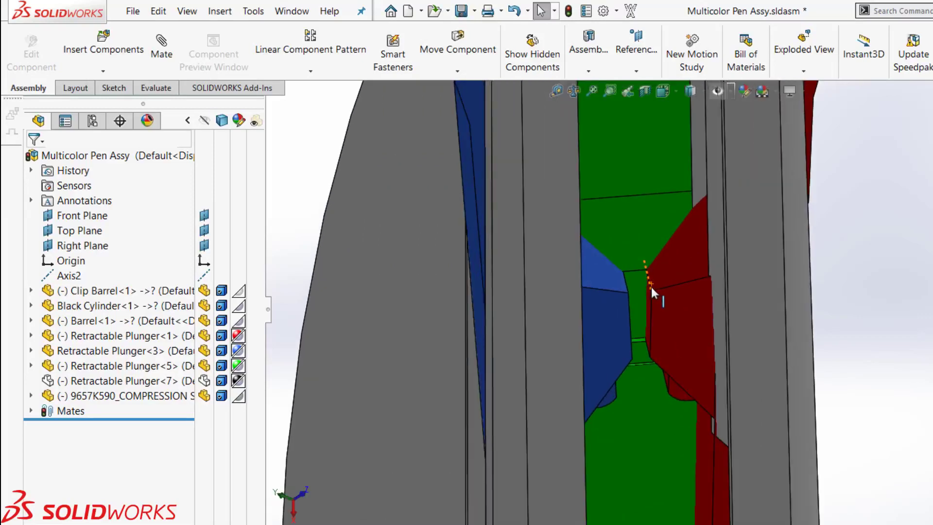
scroll(679, 325, up, 3)
scroll(685, 358, up, 4)
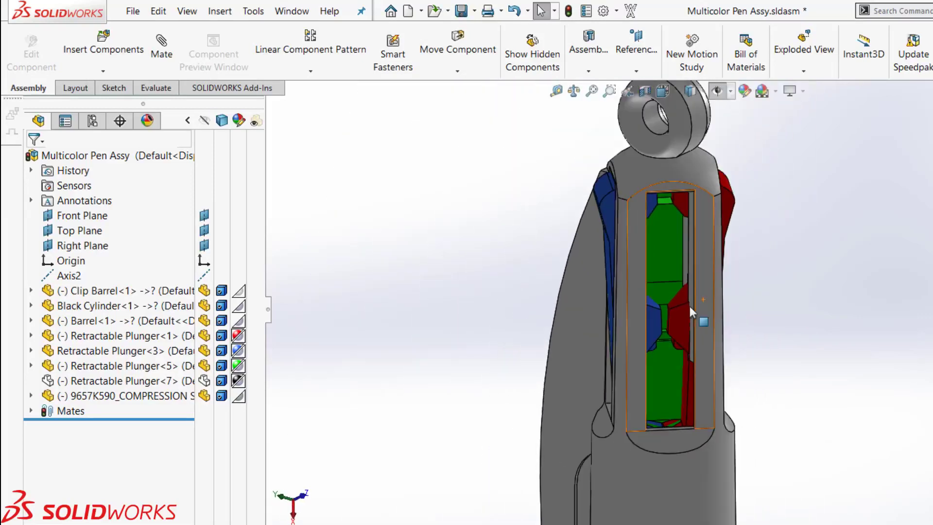
scroll(681, 310, down, 5)
scroll(666, 304, up, 3)
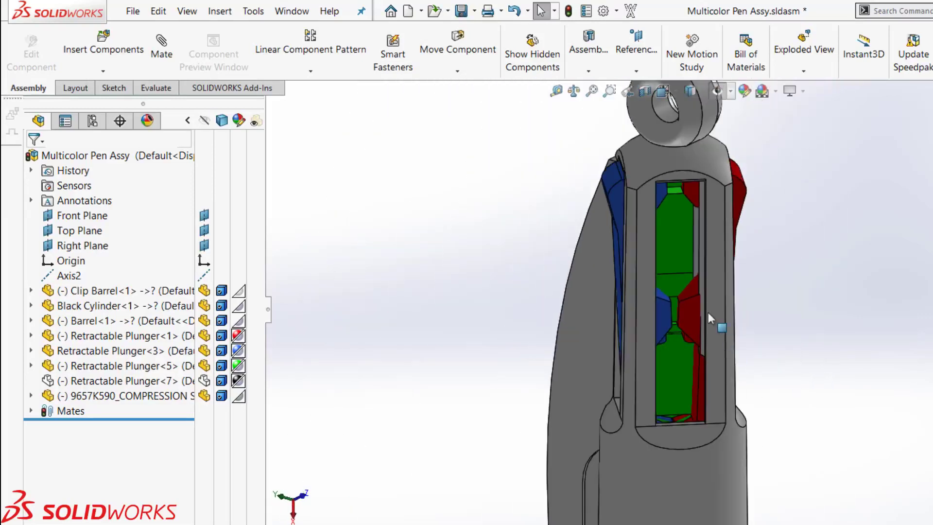
scroll(704, 304, up, 1)
Hide the blue Retractable Plunger beside the pen's clip.
middle_drag(703, 303, 667, 252)
scroll(658, 241, down, 3)
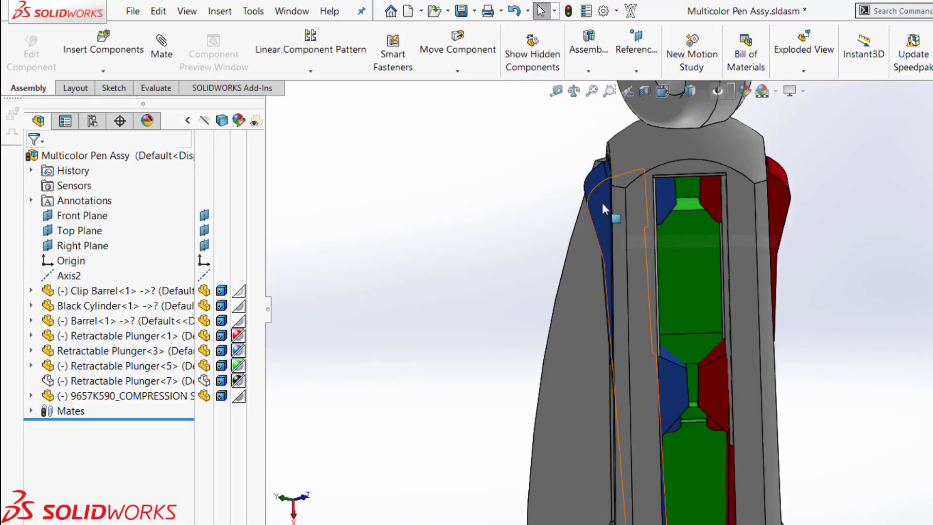
click(601, 203)
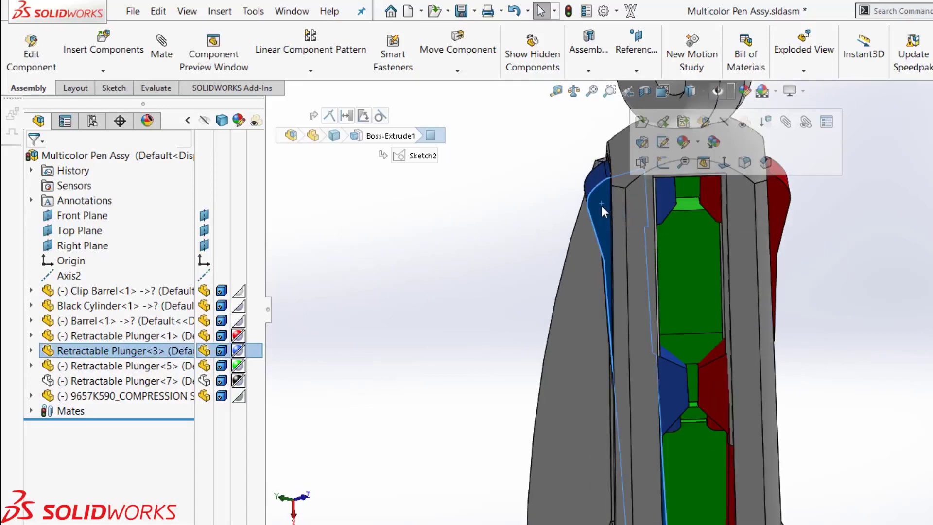
click(726, 127)
Select the red plunger and orient the assembly to the saved Retractable Plunger view, framing the open slot.
scroll(795, 327, up, 2)
scroll(729, 325, down, 2)
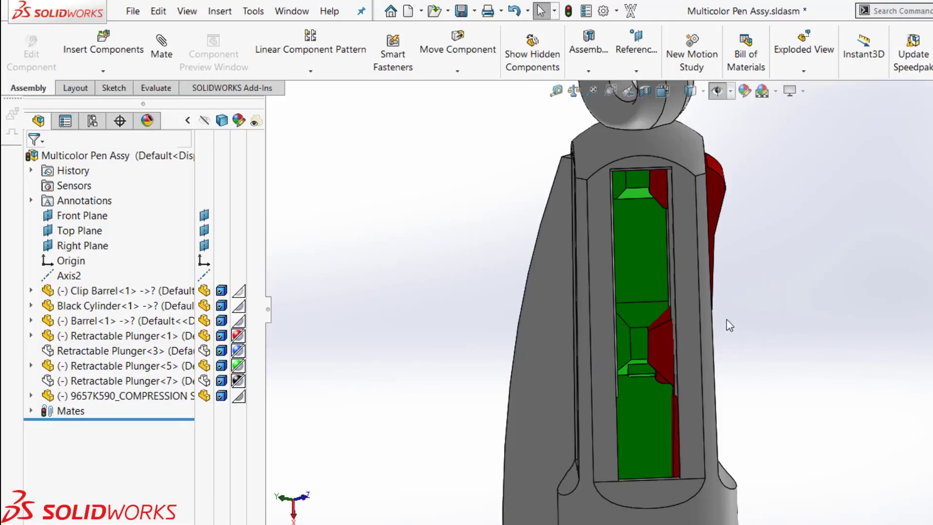
click(656, 229)
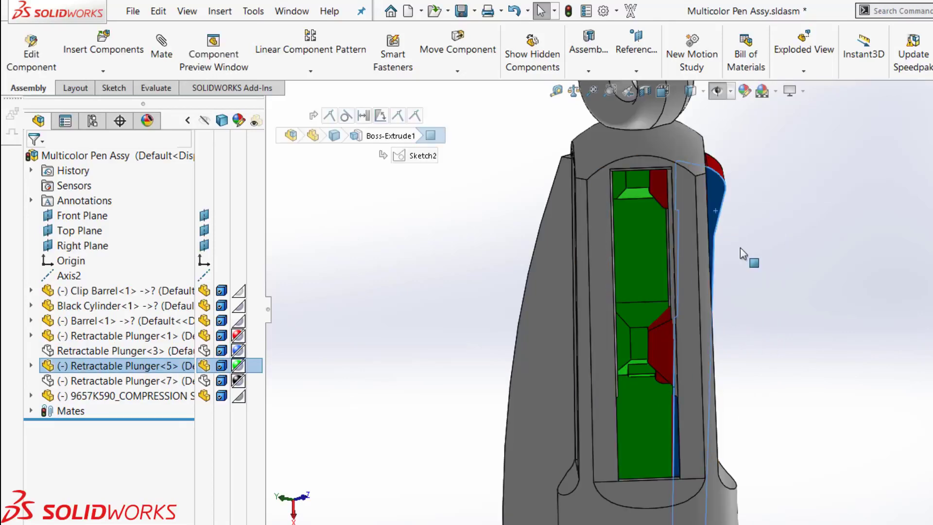
key(space)
click(834, 319)
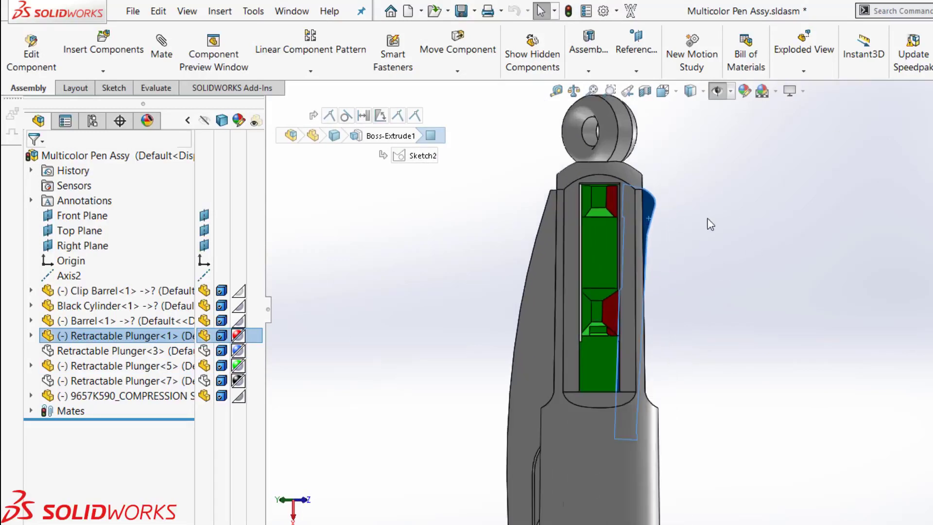
scroll(693, 238, down, 2)
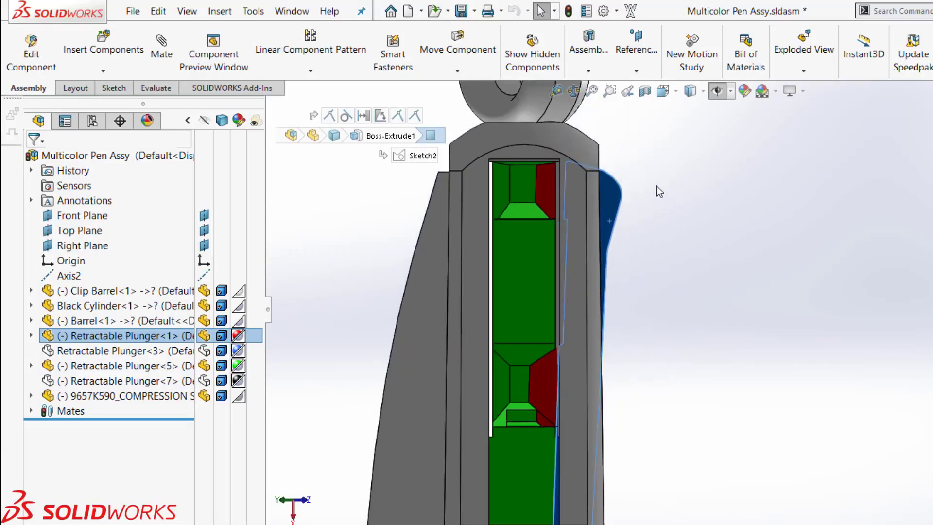
Slide the red plunger by its head partway down its slot in the Clip Barrel.
click(656, 186)
click(620, 188)
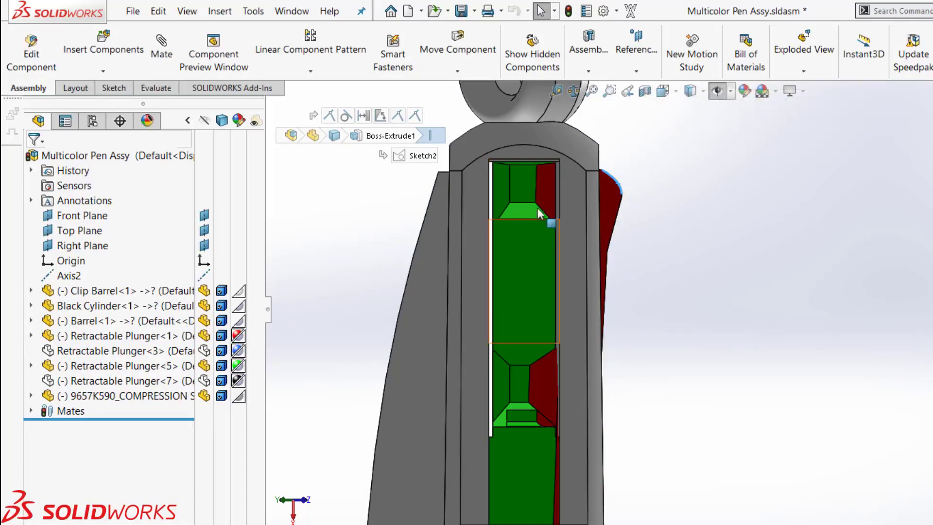
click(608, 198)
drag(596, 199, 595, 331)
middle_drag(596, 331, 492, 369)
Inspect the Clip Barrel's slot wall beside the red plunger and restore the saved Retractable Plunger view.
scroll(657, 251, down, 4)
click(628, 248)
scroll(606, 282, up, 4)
key(space)
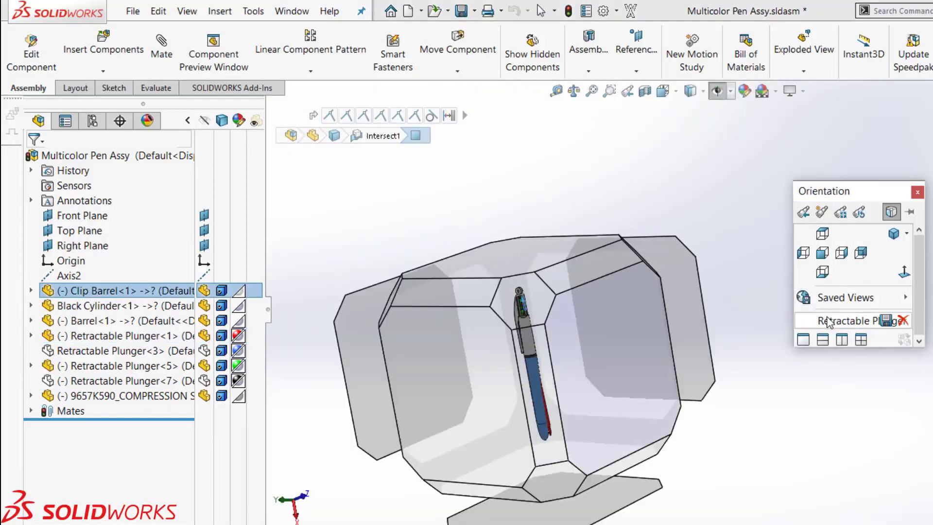
click(830, 320)
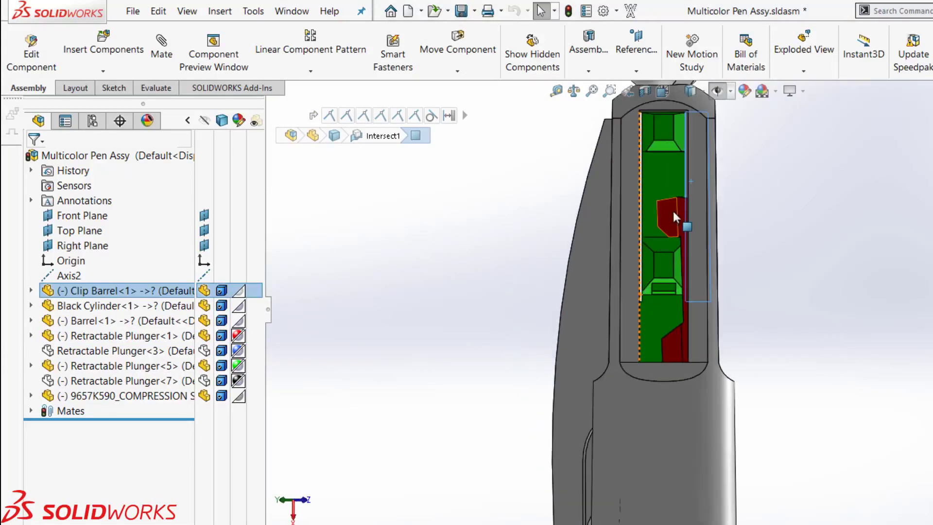
Slide the red plunger farther down until its head reaches the lower part of the slot.
drag(675, 268, 671, 325)
drag(666, 394, 667, 409)
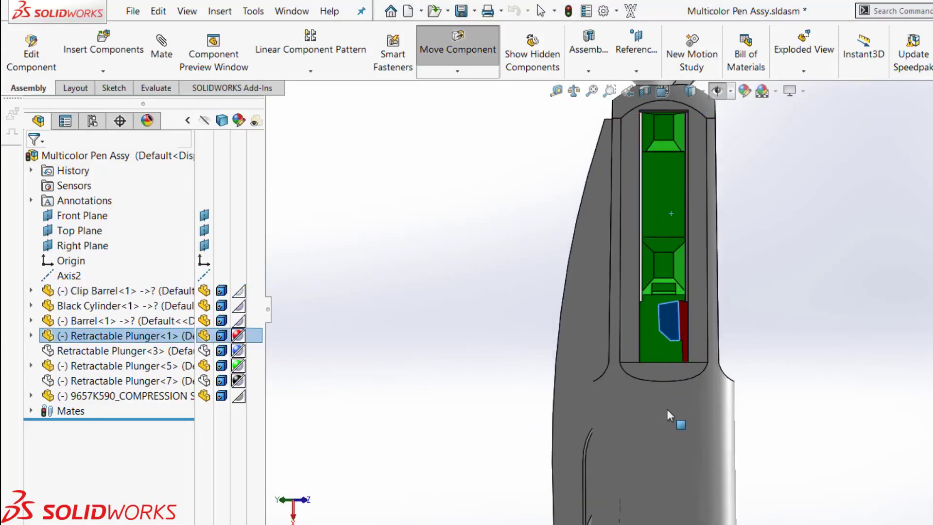
scroll(707, 414, up, 3)
scroll(698, 404, down, 2)
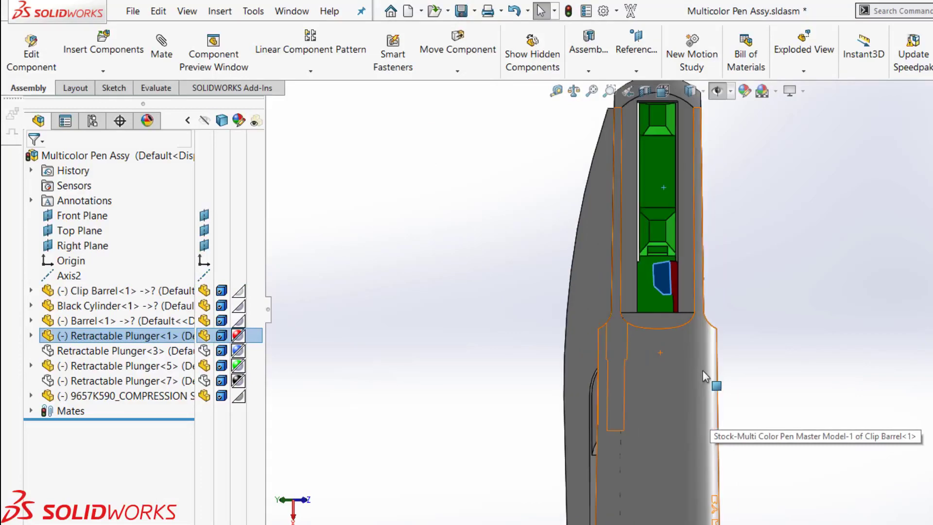
Make the Clip Barrel transparent to expose the red plunger's lower end and the spring.
click(703, 372)
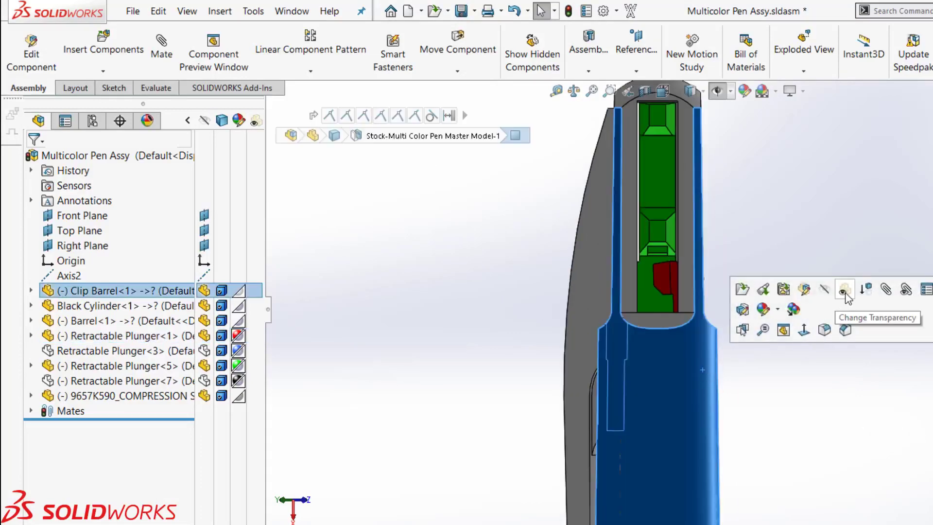
click(845, 292)
scroll(663, 457, down, 3)
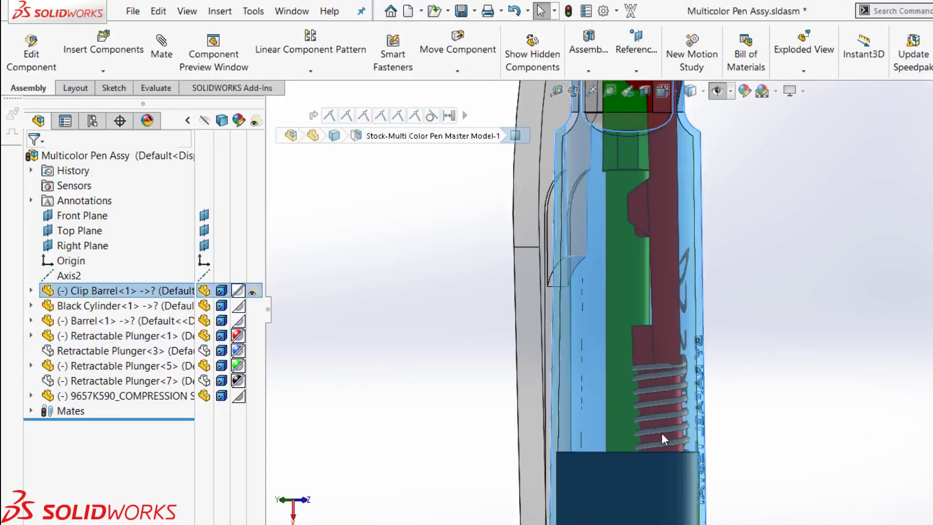
Switch the compression spring under the red plunger to the "Compressed .24" length" configuration.
click(664, 372)
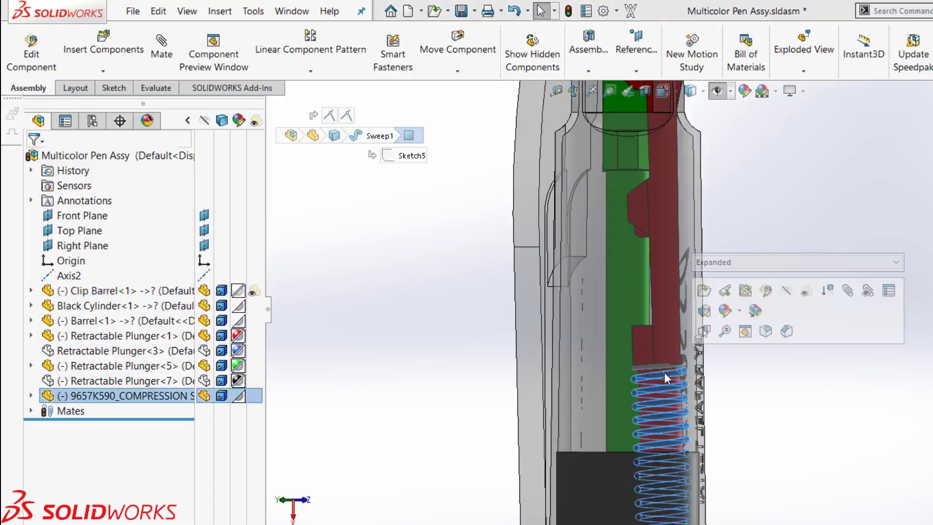
click(803, 263)
click(799, 277)
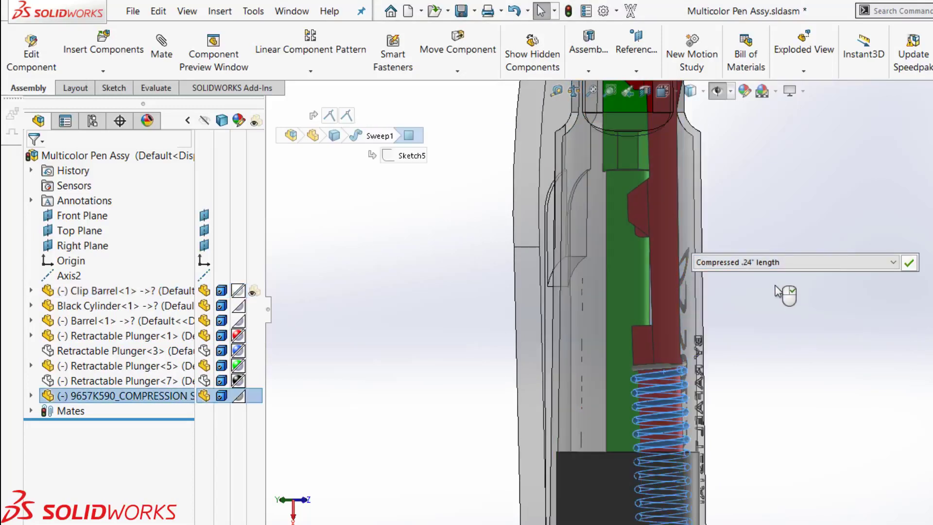
click(909, 263)
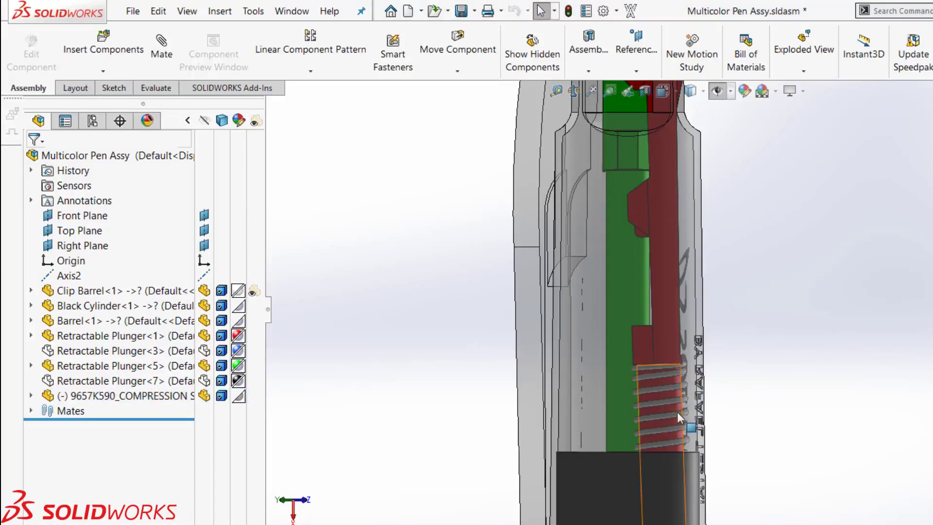
Check the spring's configuration and examine the lowered red plunger head through the transparent Clip Barrel.
click(672, 390)
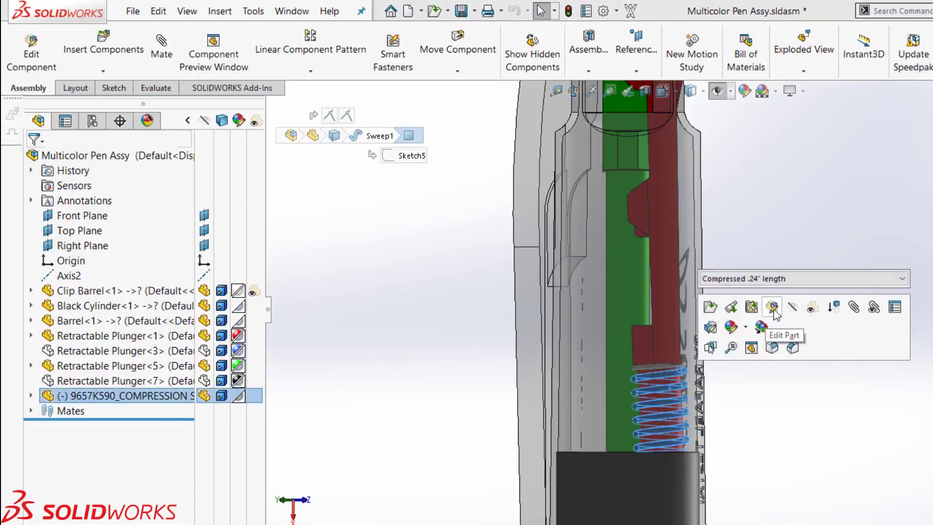
key(Escape)
scroll(693, 184, up, 4)
scroll(671, 194, down, 9)
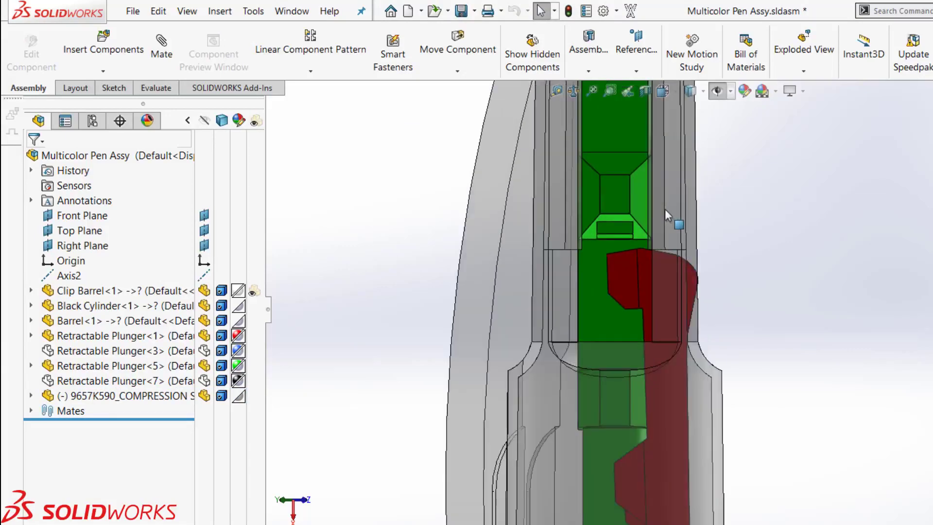
Turn off the Clip Barrel's transparency while viewing the red plunger's slot from its outer side.
click(637, 302)
middle_drag(637, 302, 900, 326)
click(815, 212)
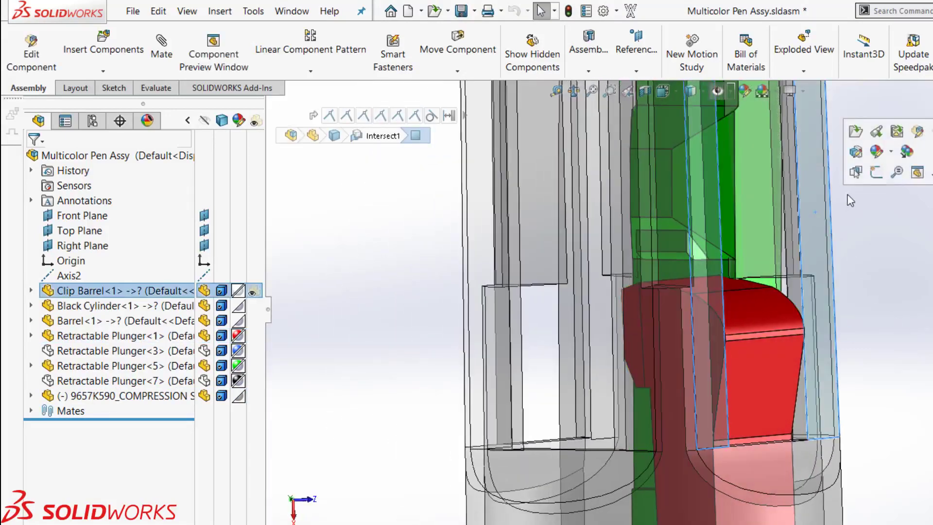
scroll(773, 275, down, 8)
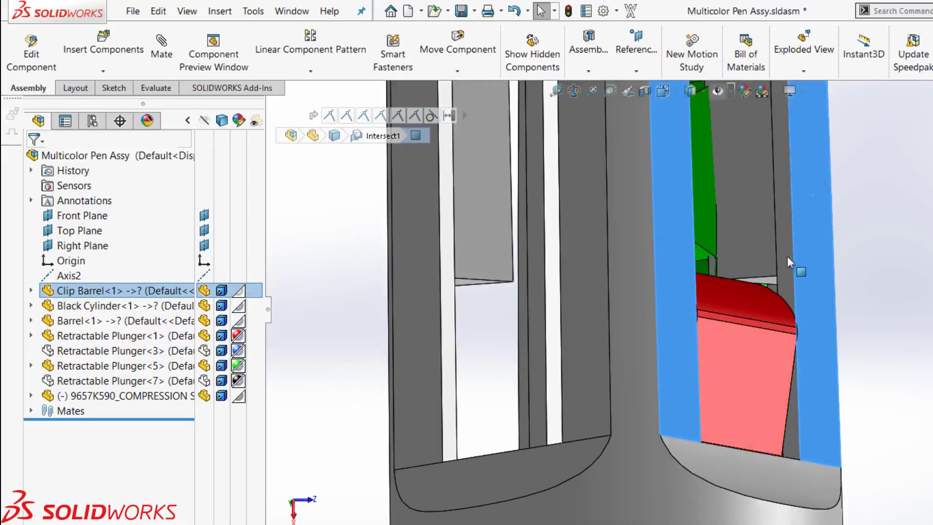
Select the Clip Barrel's internal rib end and the red plunger's top face to examine where they meet.
middle_drag(760, 234, 677, 339)
ctrl+click(665, 284)
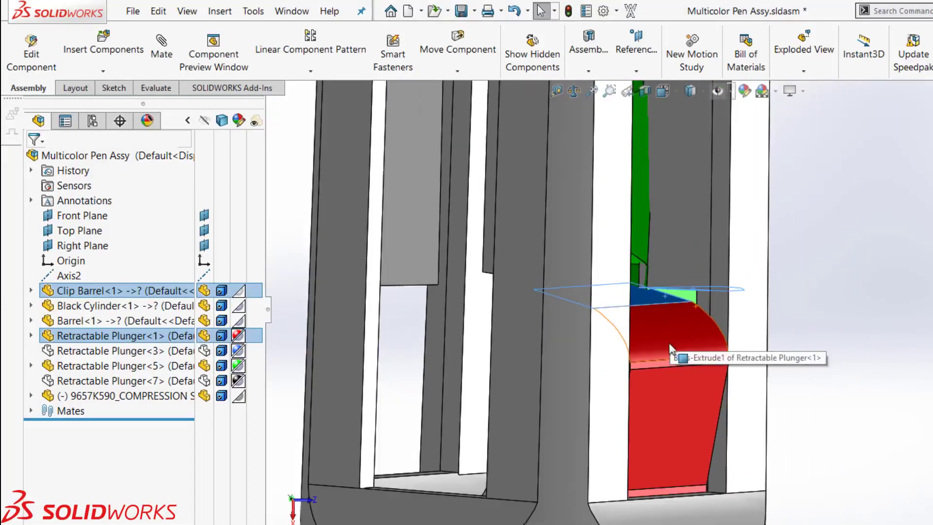
scroll(674, 342, up, 1)
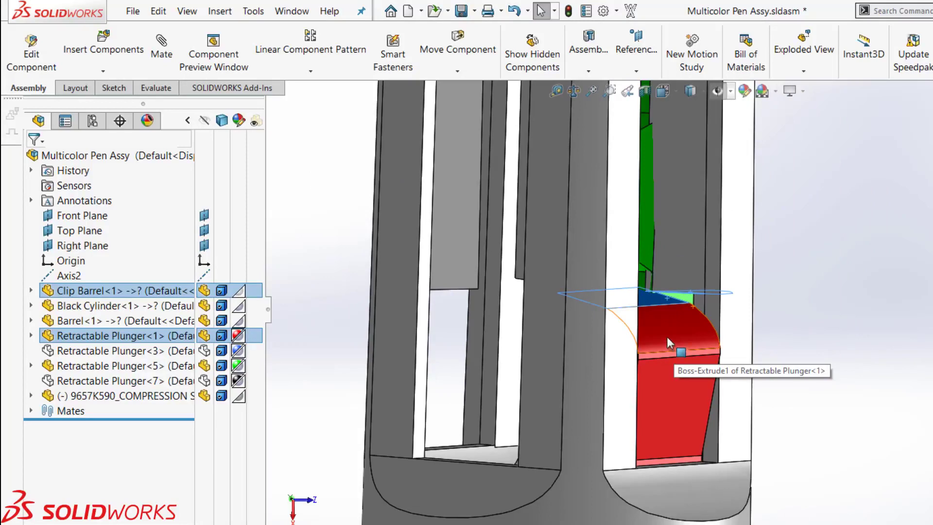
scroll(643, 353, up, 2)
Move the red plunger's writing tip inward so it extends through the end of the blue Barrel.
middle_drag(642, 353, 663, 406)
scroll(668, 423, up, 5)
scroll(684, 454, down, 5)
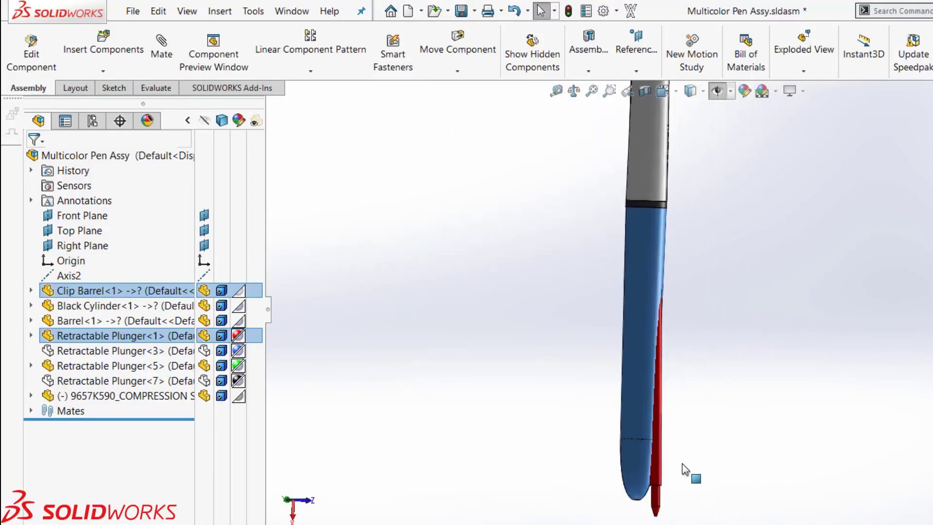
scroll(682, 465, down, 2)
drag(637, 485, 611, 491)
scroll(700, 146, up, 4)
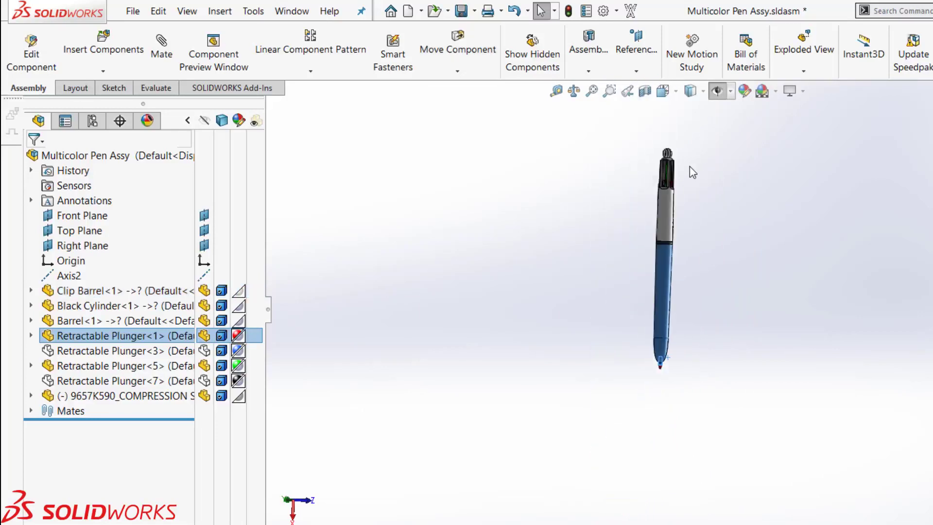
Examine the lowered red plunger's head beneath the green plunger's inner projection and select the green plunger's inner face.
scroll(648, 275, down, 5)
scroll(631, 248, up, 1)
scroll(643, 282, down, 2)
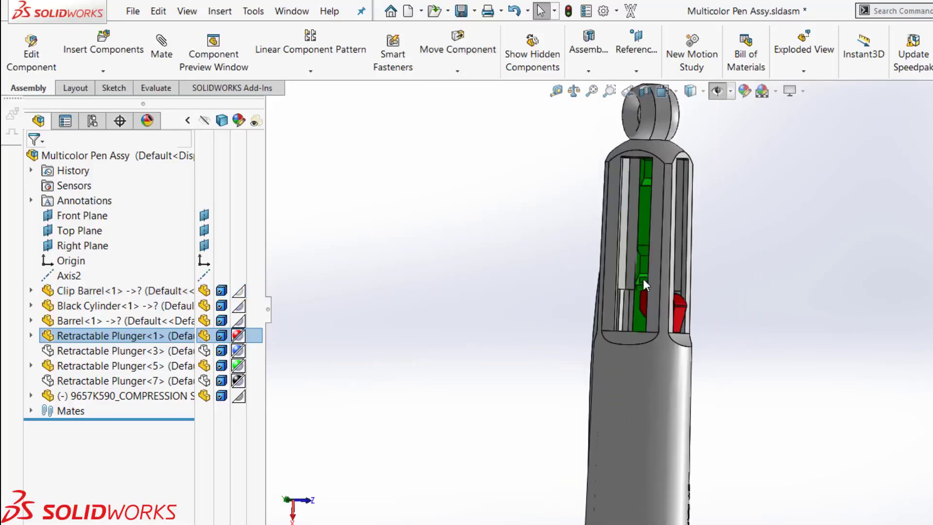
middle_drag(644, 285, 666, 305)
scroll(654, 253, down, 2)
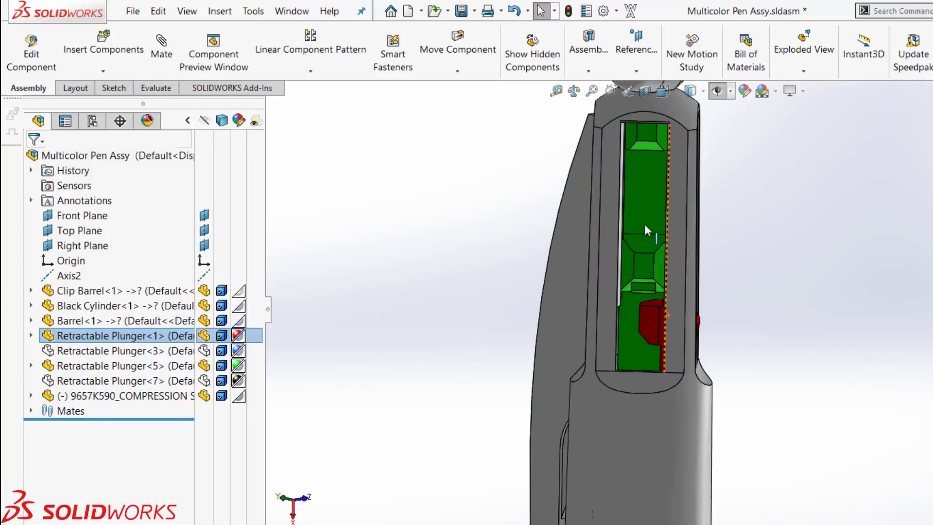
middle_drag(637, 185, 628, 185)
click(629, 188)
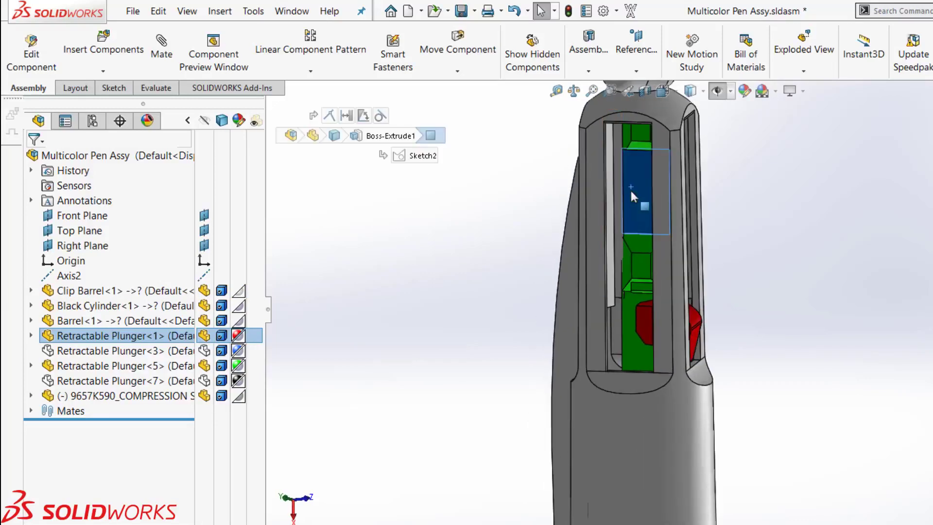
Slide the green plunger down toward the lowered red plunger's inner projection, and raise and re-lower the red plunger.
mouse_move(630, 216)
mouse_down()
mouse_move(629, 232)
mouse_move(628, 190)
mouse_move(630, 217)
mouse_up()
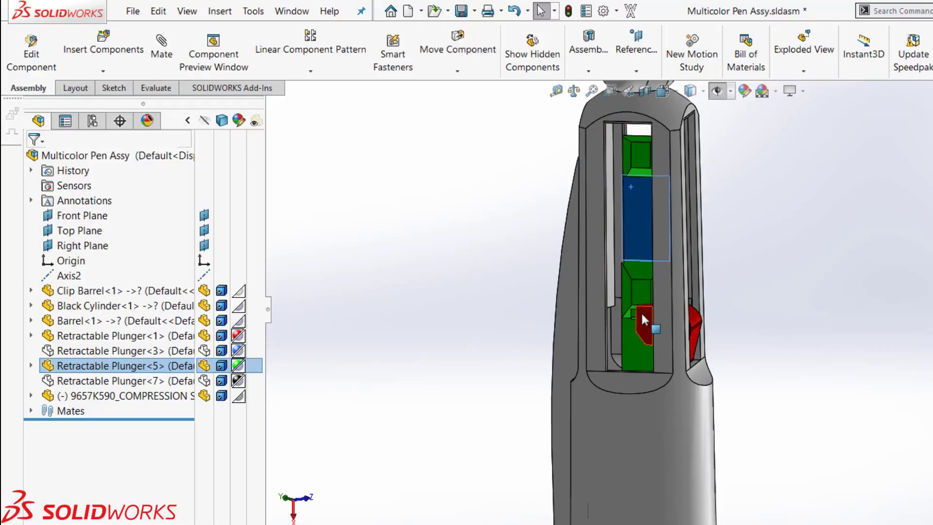
drag(642, 311, 679, 65)
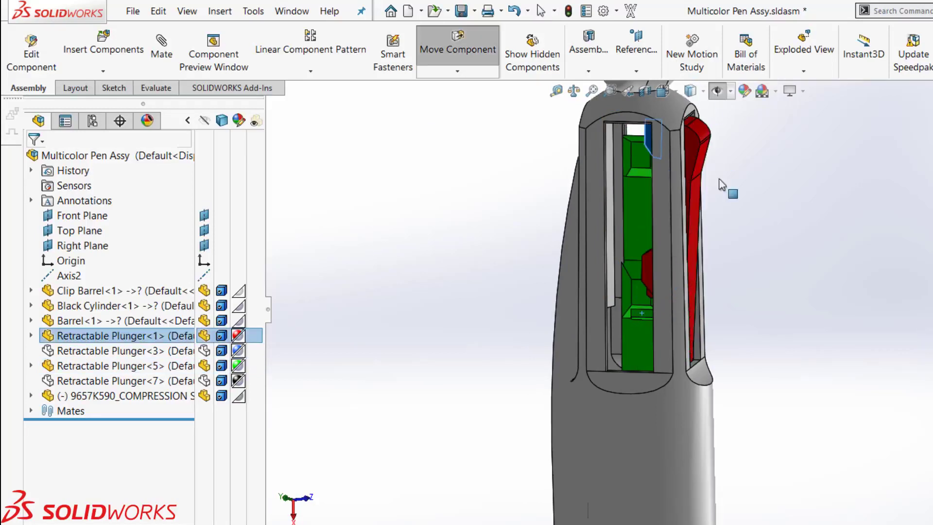
drag(724, 204, 750, 364)
key(Escape)
Slide the green plunger down again and select the facing red and green inner faces to show how they interact.
click(640, 168)
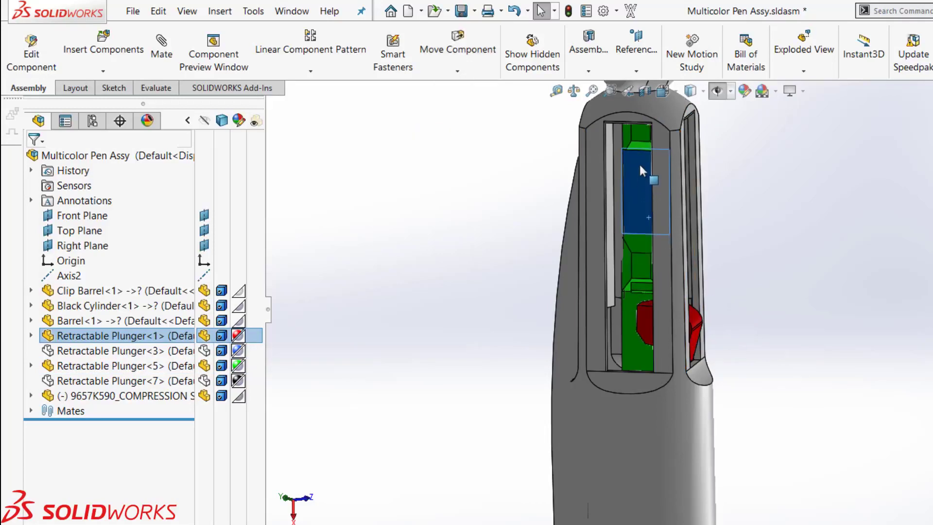
drag(641, 167, 647, 275)
click(648, 331)
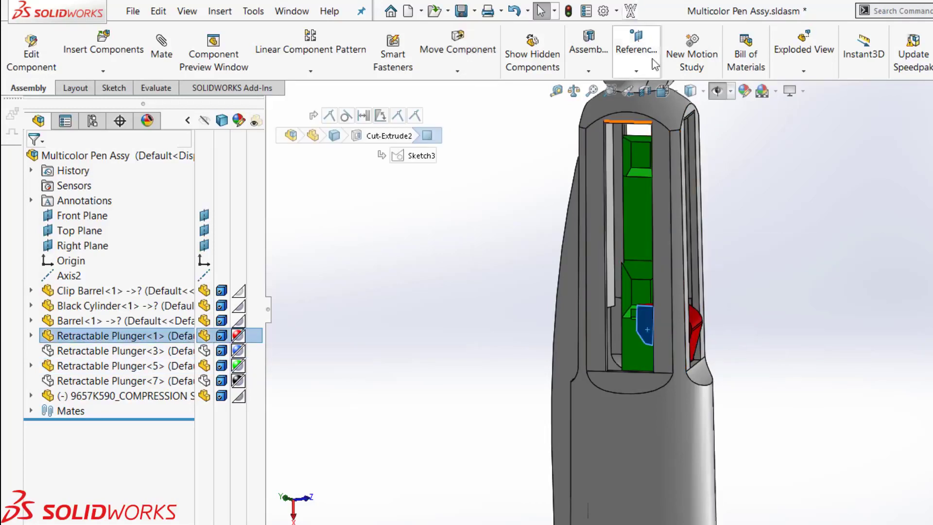
click(642, 200)
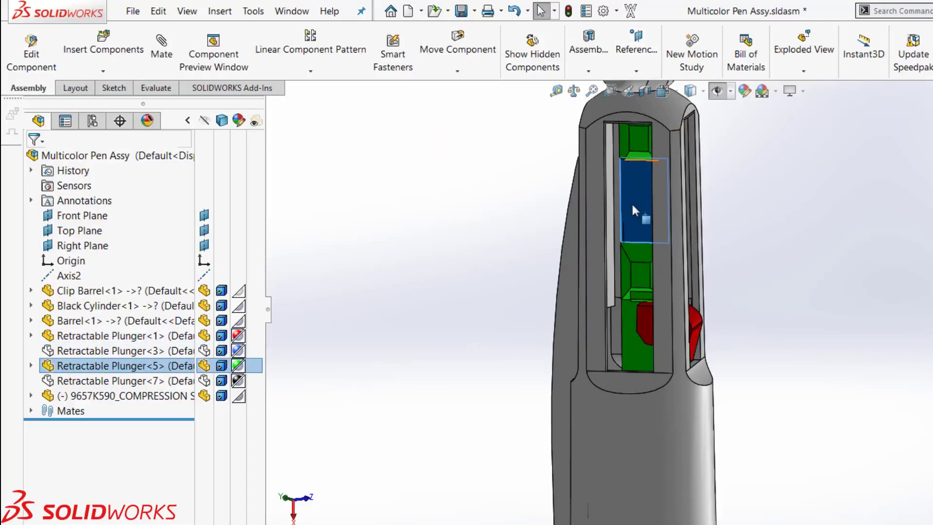
scroll(657, 330, down, 5)
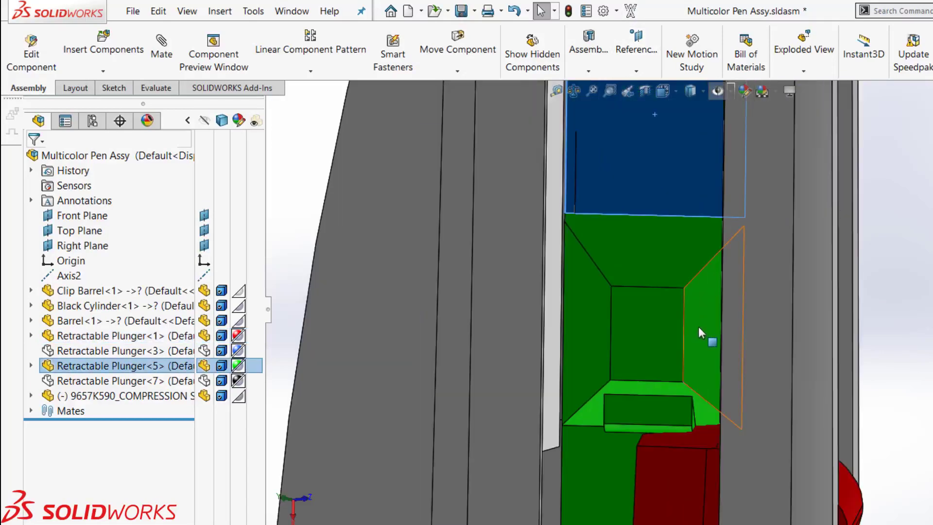
Isolate the red plunger and orient the view to its head.
click(698, 327)
middle_drag(693, 346, 711, 395)
right_click(711, 395)
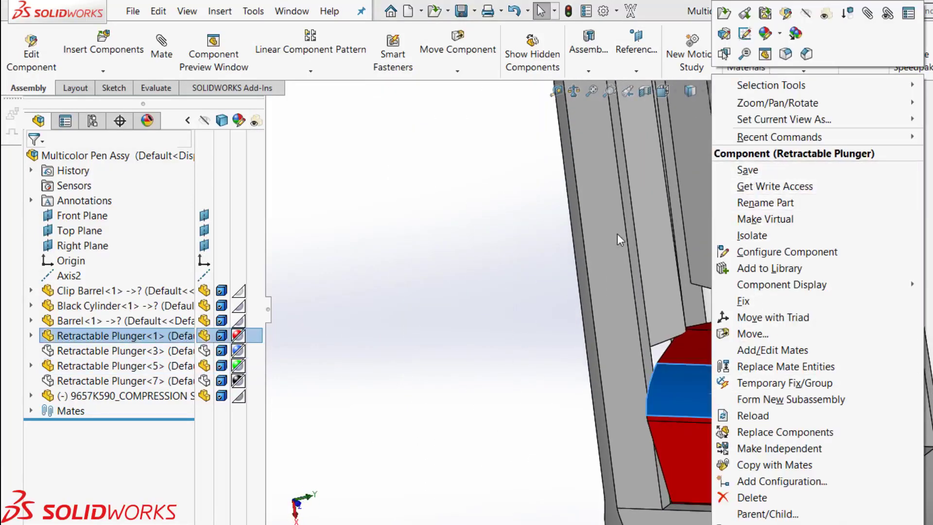
click(750, 236)
mouse_move(842, 359)
middle_down()
mouse_move(774, 383)
mouse_move(823, 359)
mouse_move(777, 415)
mouse_move(785, 360)
mouse_move(812, 392)
mouse_move(751, 392)
mouse_move(745, 374)
middle_up()
click(802, 365)
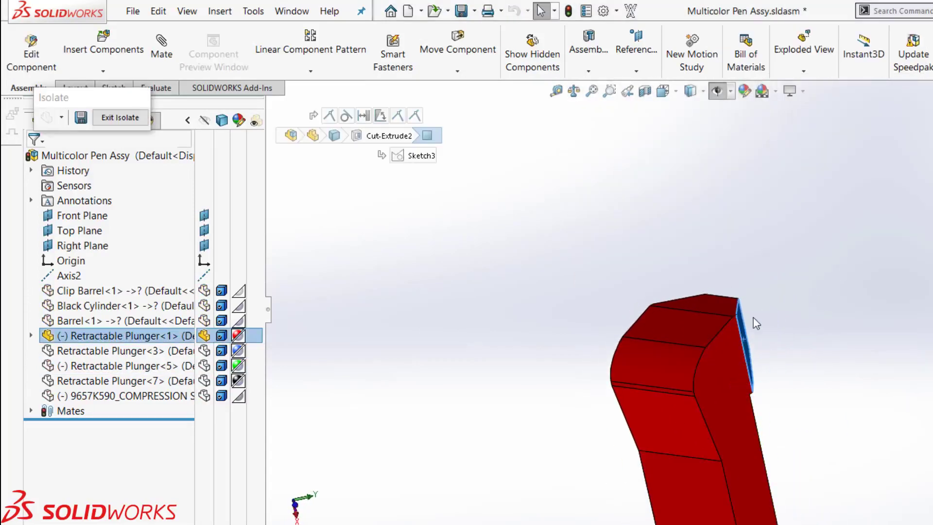
Select the isolated red plunger's top face to examine its angled outline, and exit the isolated view.
middle_drag(723, 314, 730, 310)
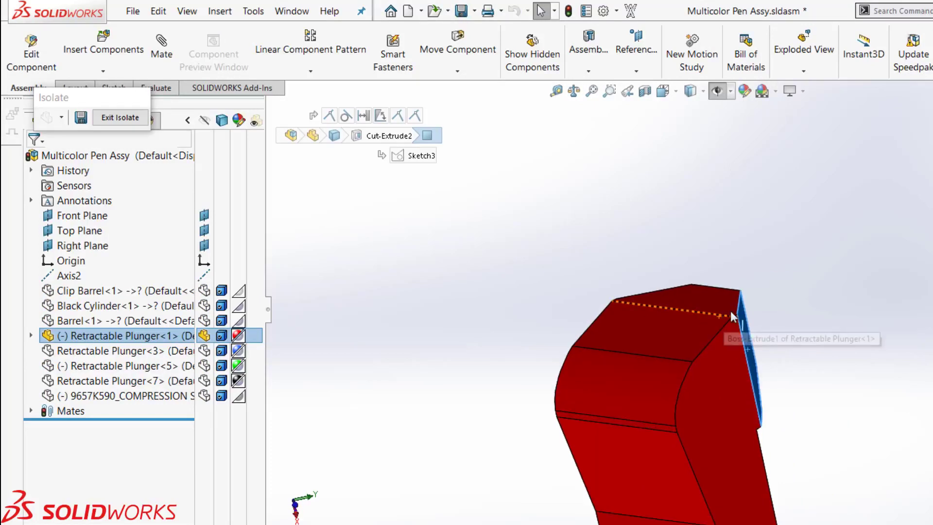
click(702, 300)
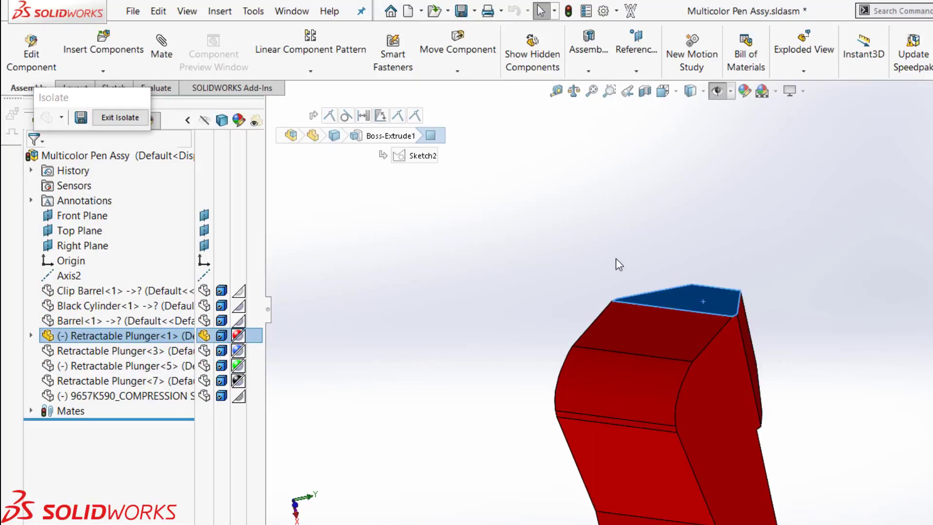
middle_drag(611, 295, 657, 265)
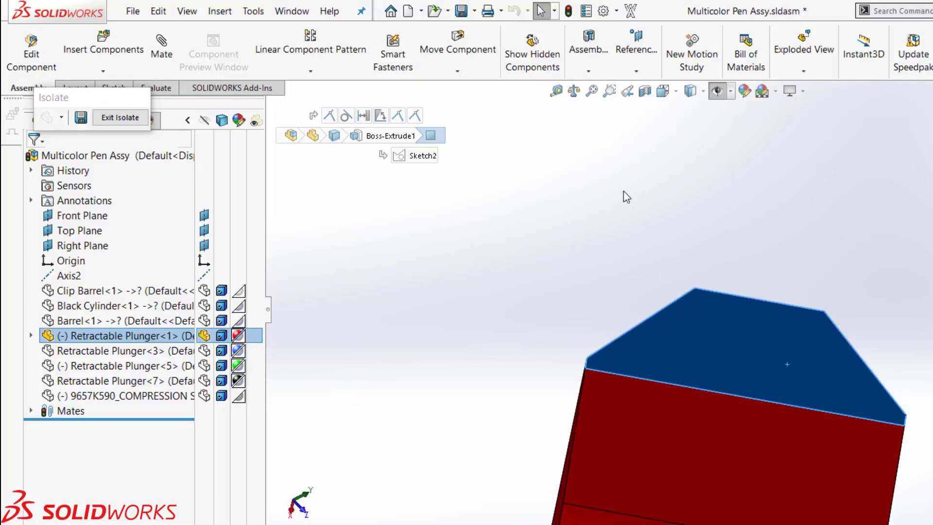
click(119, 117)
Select the inner projection faces of the red and green plungers to examine where their angled sides meet.
middle_drag(617, 284, 659, 265)
click(657, 264)
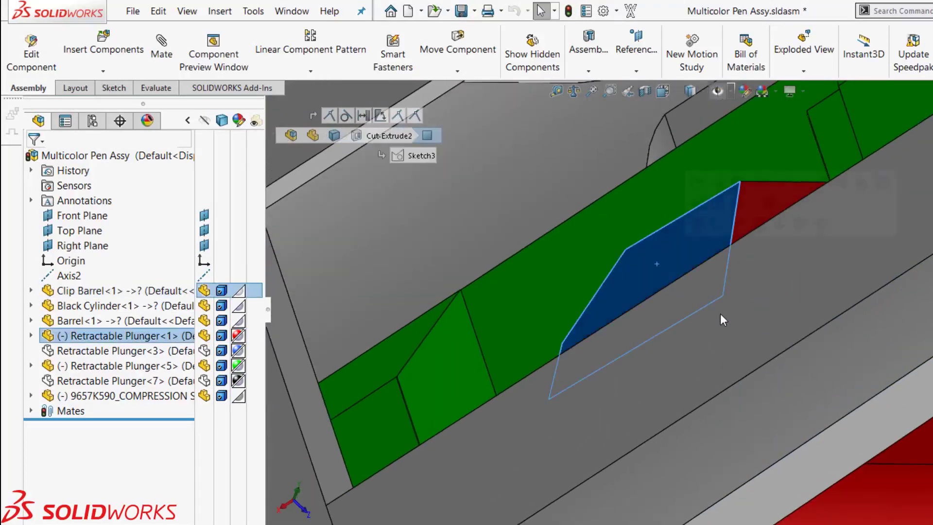
middle_drag(717, 313, 883, 361)
click(756, 310)
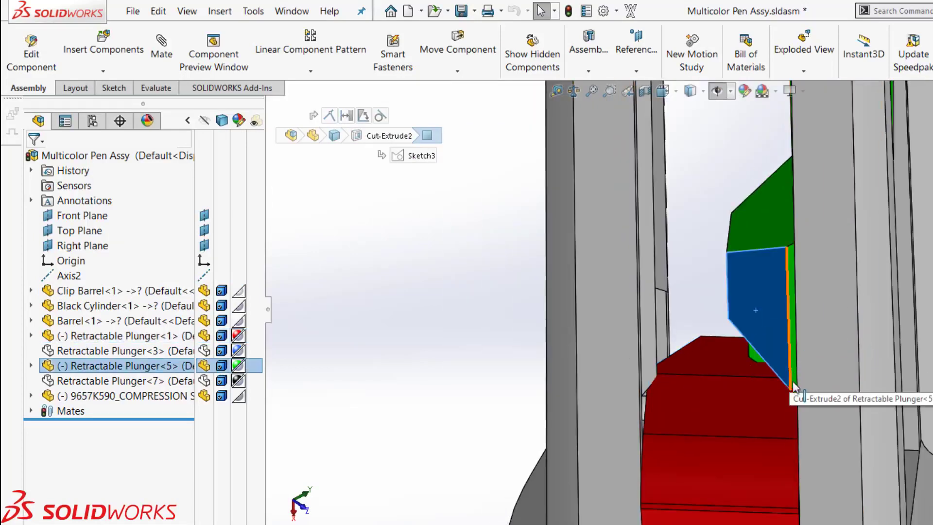
Select the red plunger's top face and the Clip Barrel's rib end to examine how the head locks beneath the rib.
drag(752, 391, 739, 415)
middle_drag(739, 415, 812, 383)
scroll(729, 391, down, 6)
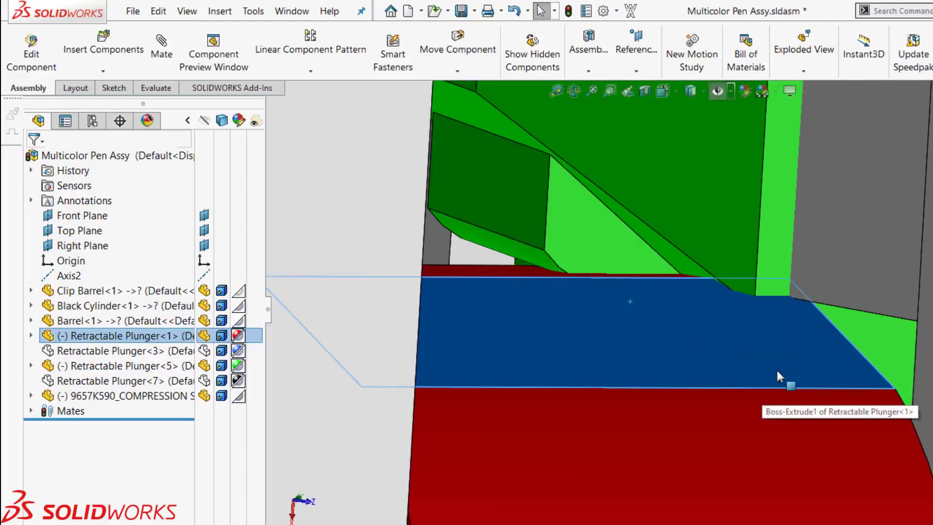
scroll(768, 359, down, 5)
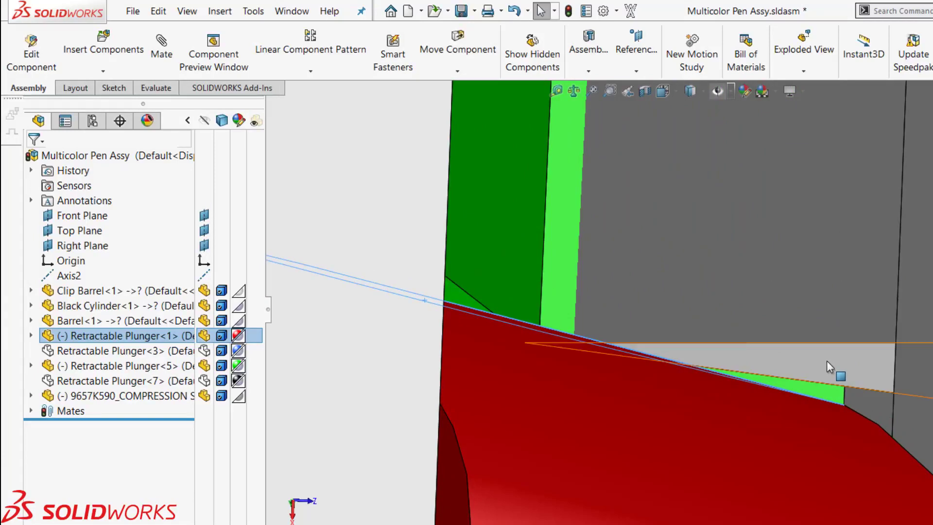
click(827, 360)
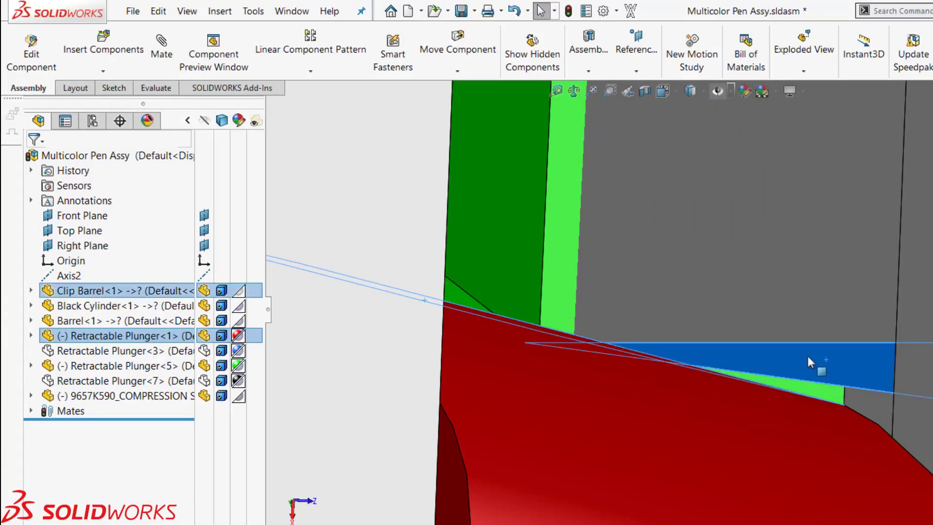
scroll(788, 351, up, 4)
middle_drag(704, 365, 663, 259)
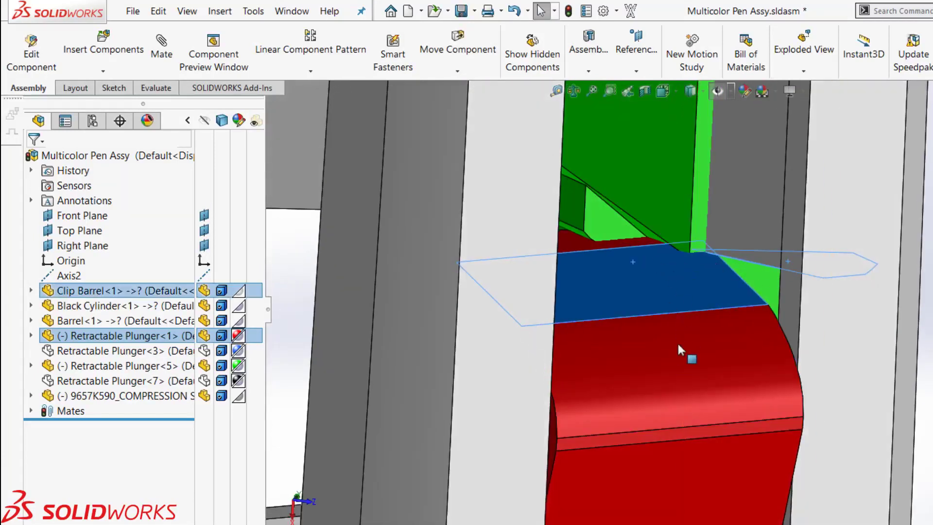
Make the Clip Barrel transparent and view the compressed spring below the red plunger.
scroll(672, 349, up, 5)
click(637, 440)
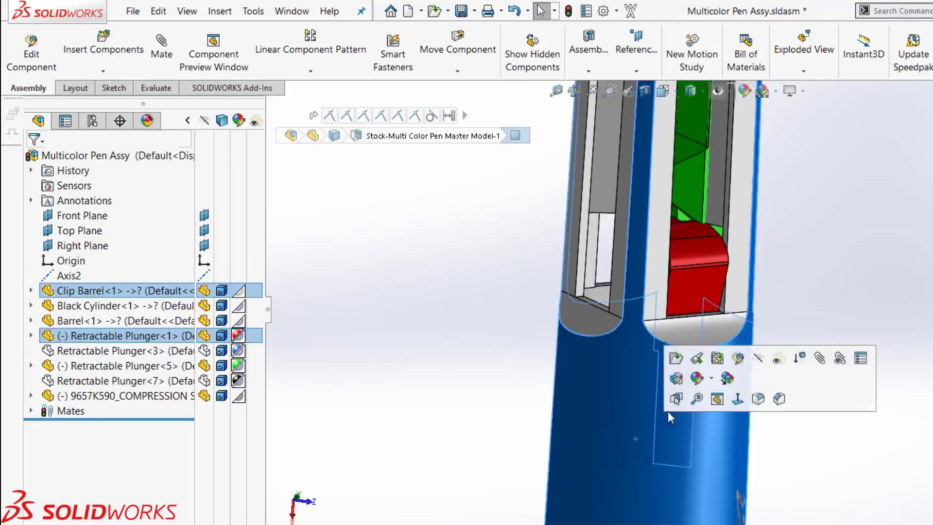
click(778, 360)
scroll(638, 427, up, 3)
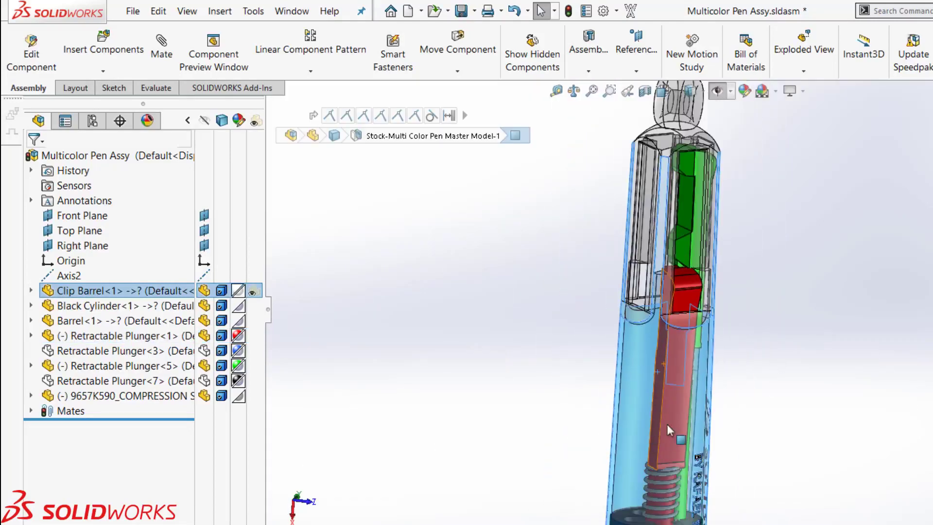
middle_drag(672, 421, 720, 438)
scroll(651, 444, down, 3)
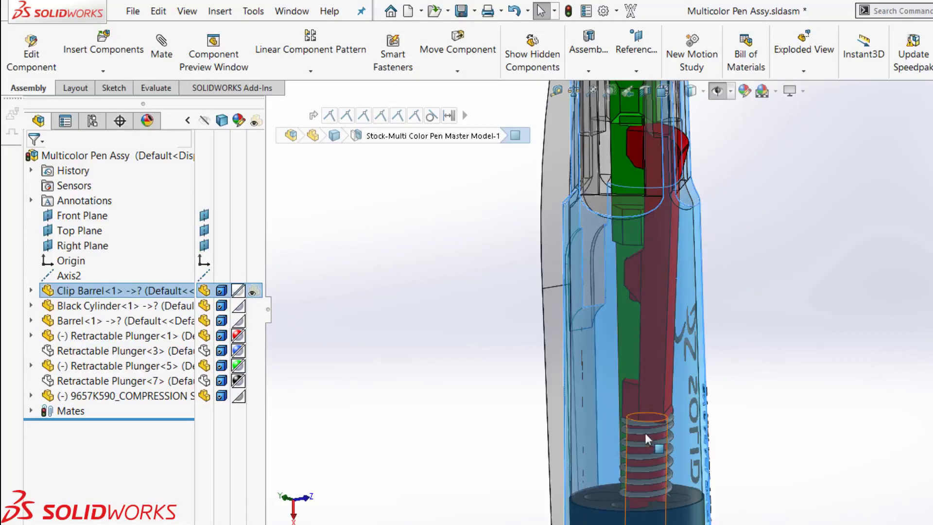
Switch the compression spring's configuration to Expanded.
click(645, 431)
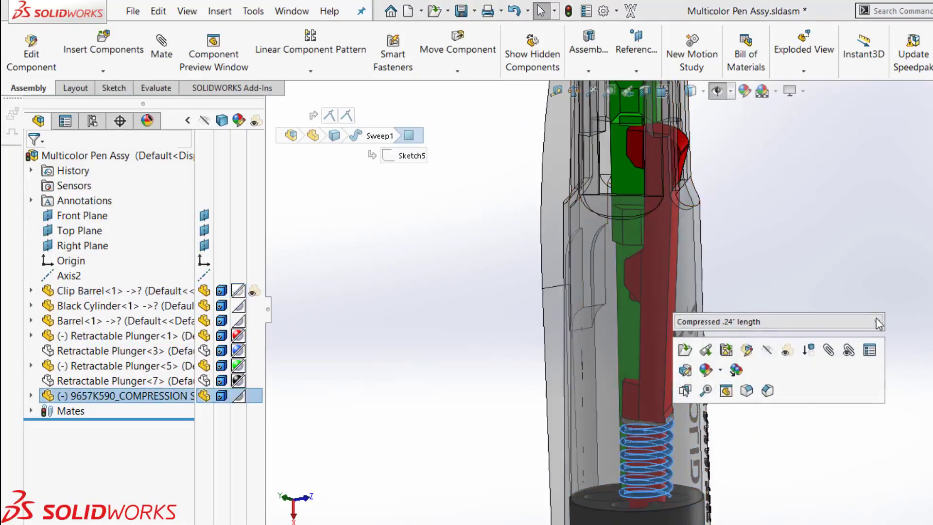
click(690, 322)
click(804, 343)
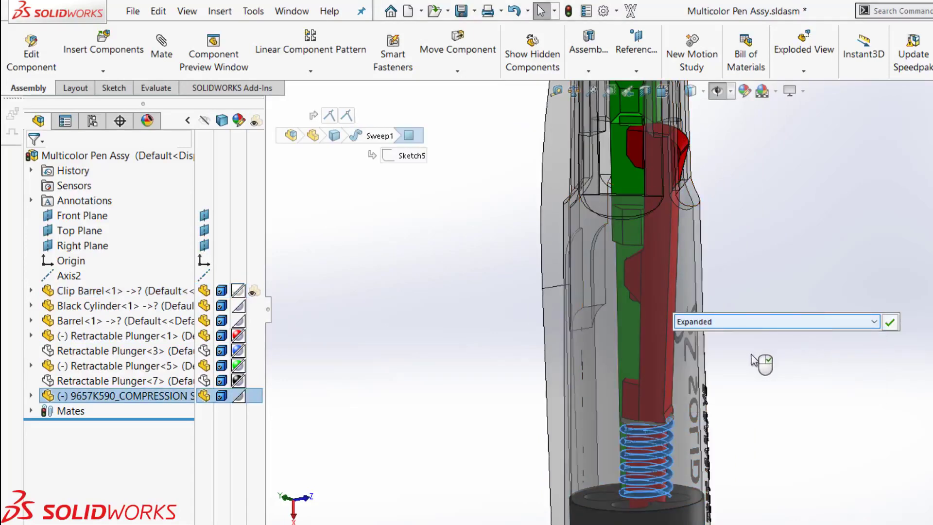
click(889, 322)
Raise the red plunger to its retracted position and select the green plunger's inner face beside the red plunger's projection.
scroll(722, 334, up, 3)
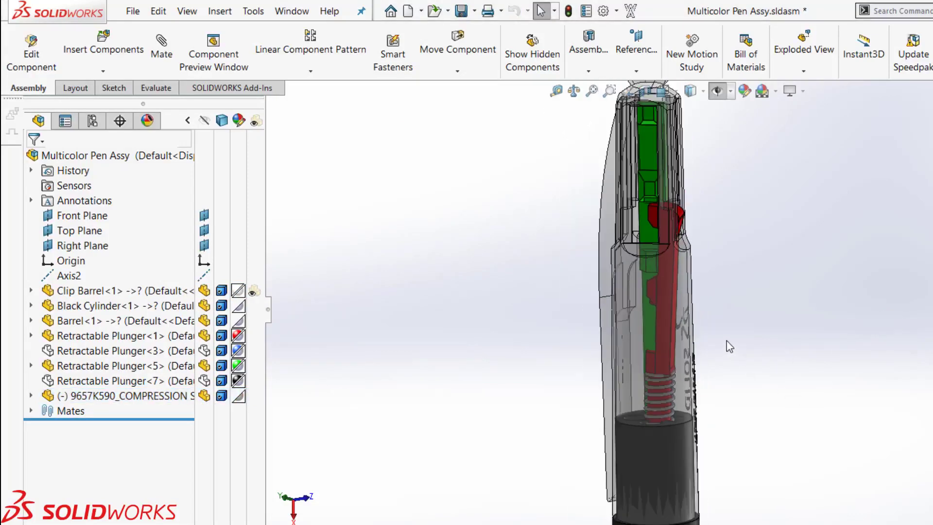
drag(682, 212, 700, 17)
scroll(669, 208, up, 2)
scroll(670, 207, down, 2)
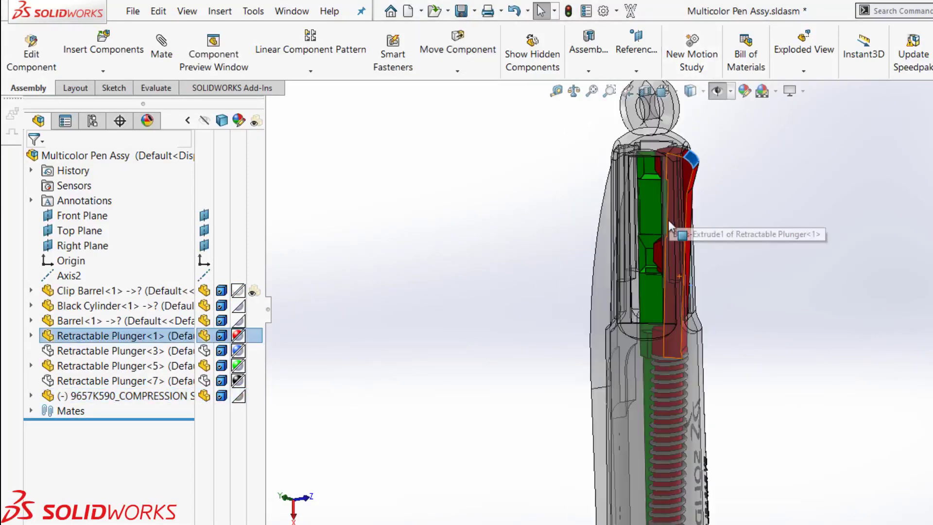
click(656, 187)
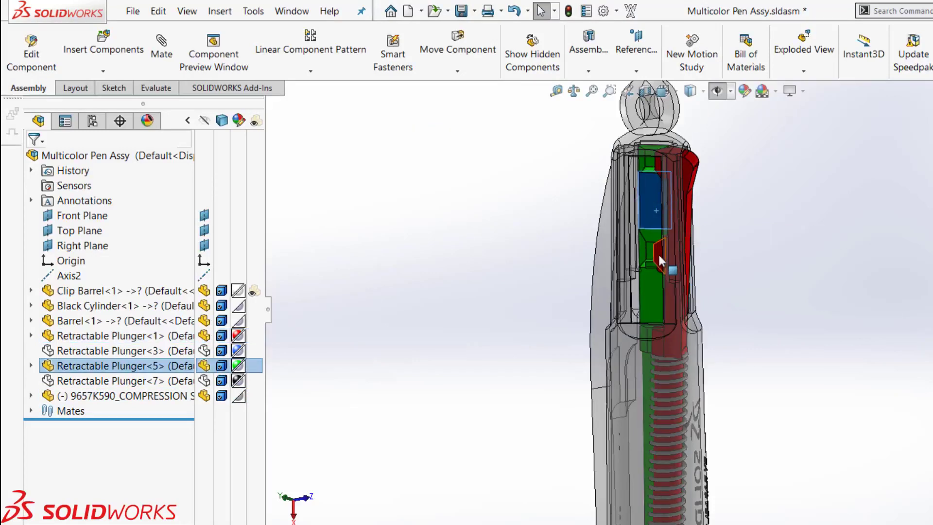
middle_drag(661, 251, 678, 262)
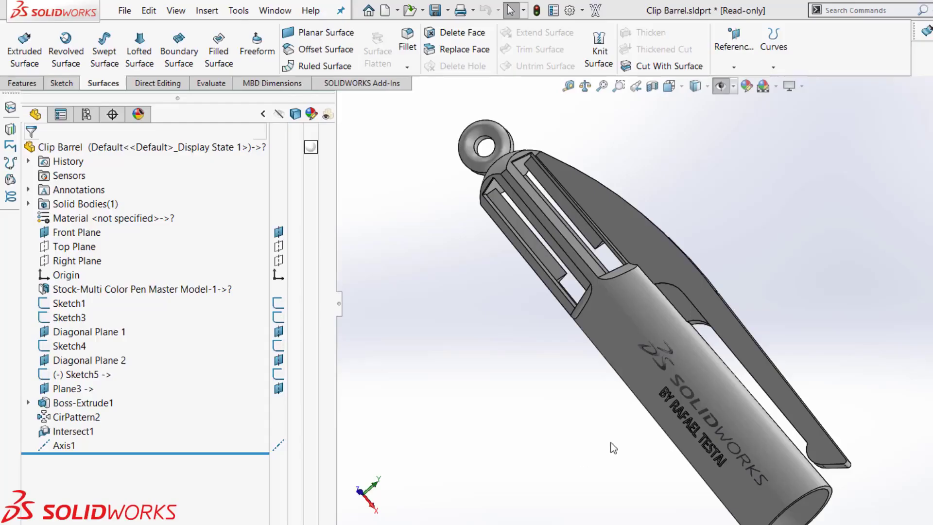
Examine the internal ribs in the Clip Barrel part by selecting their long faces inside the plunger slots.
scroll(611, 272, down, 3)
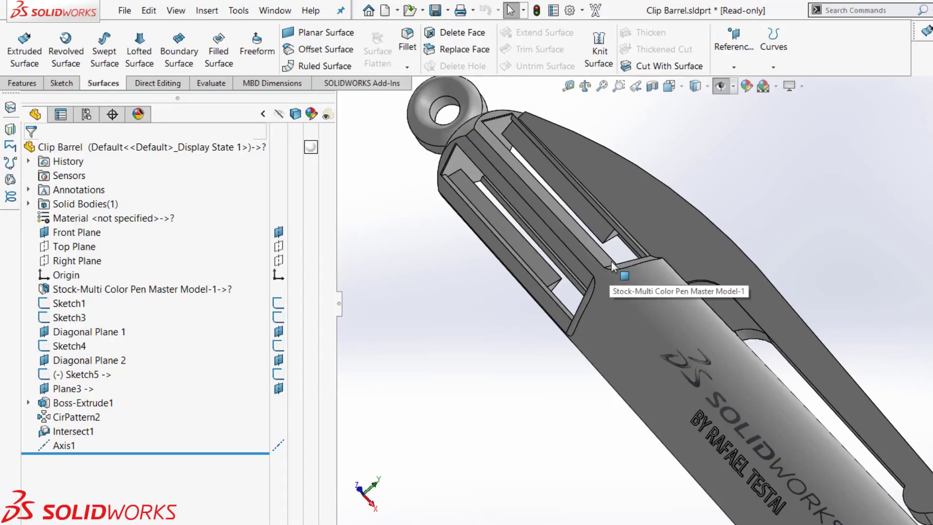
scroll(603, 265, down, 5)
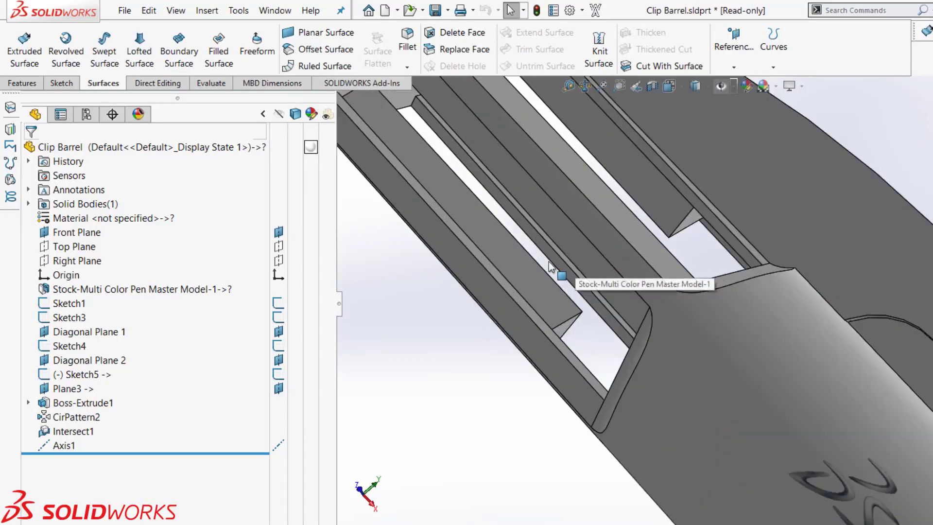
click(541, 284)
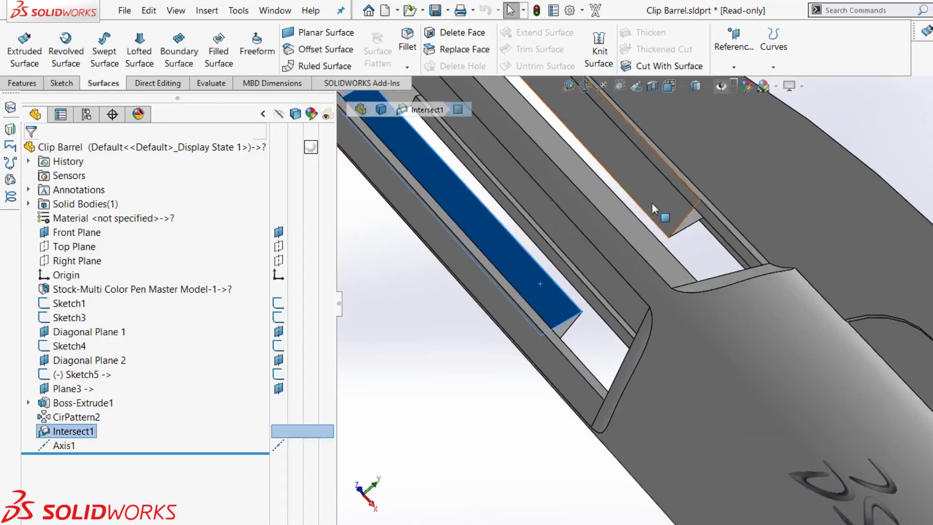
ctrl+click(651, 204)
middle_drag(552, 267, 602, 262)
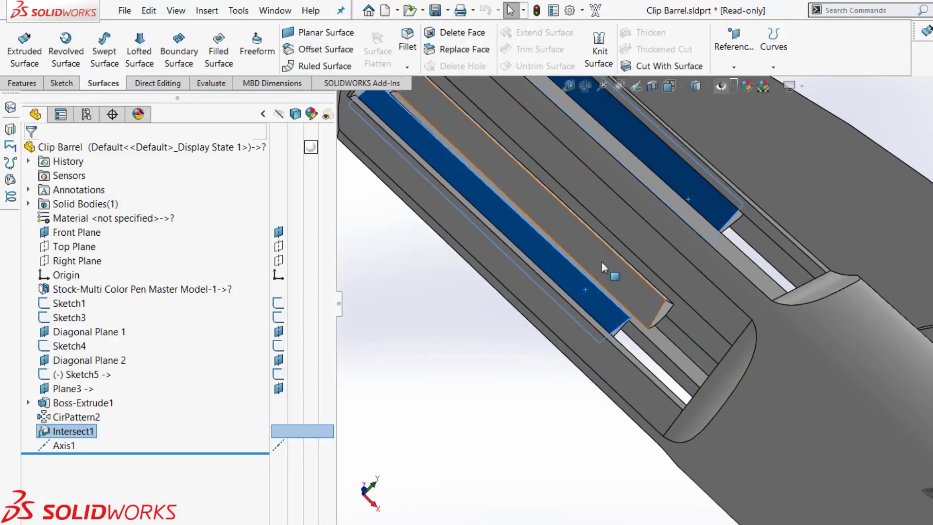
ctrl+click(601, 262)
scroll(651, 293, up, 3)
middle_drag(651, 292, 626, 310)
key(Escape)
scroll(783, 377, up, 3)
key(f)
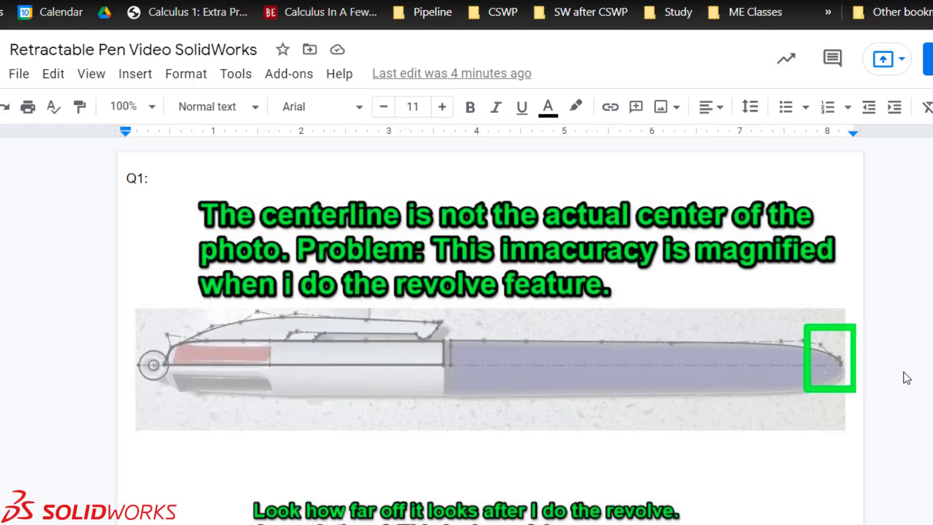
Review the Q1 notes on the off-center reference photo, the inaccurate revolve, and the steps for rotating the image to orient the centerline.
scroll(828, 384, down, 4)
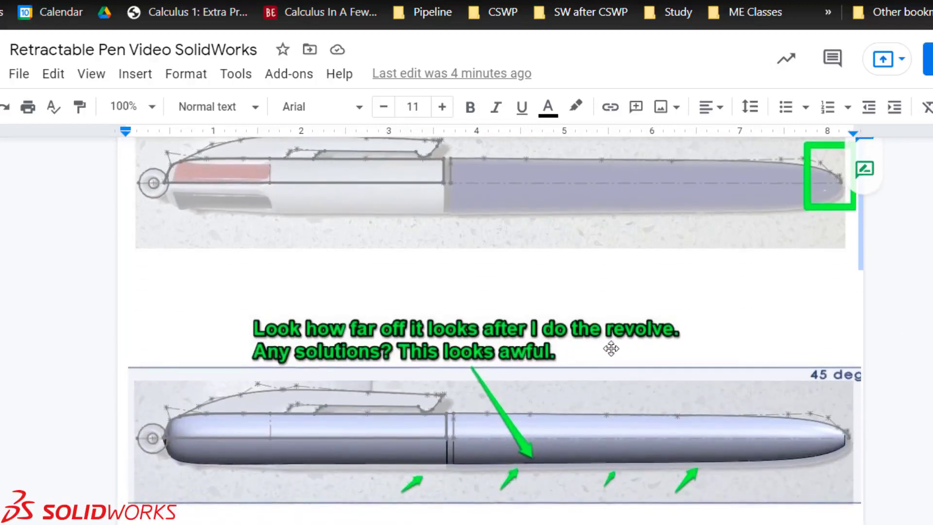
scroll(632, 364, down, 4)
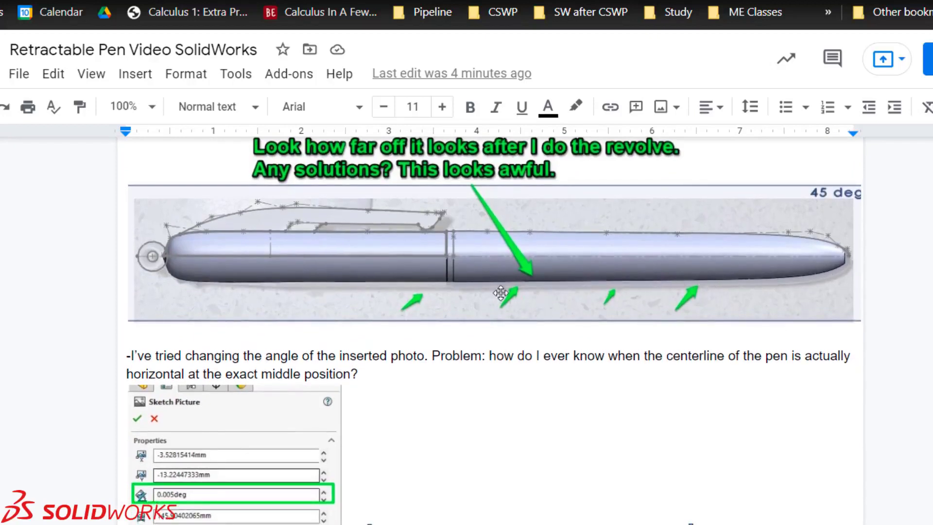
scroll(600, 313, down, 10)
scroll(540, 325, down, 15)
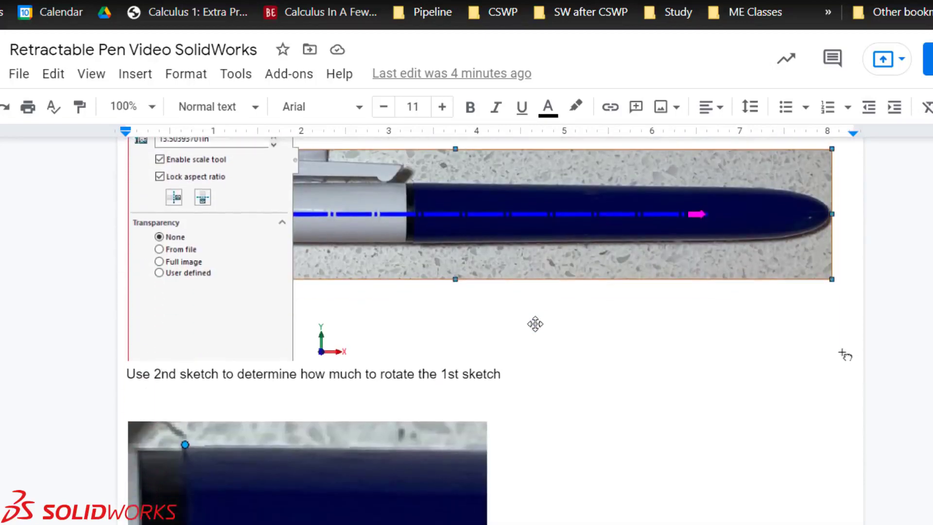
scroll(537, 325, down, 1)
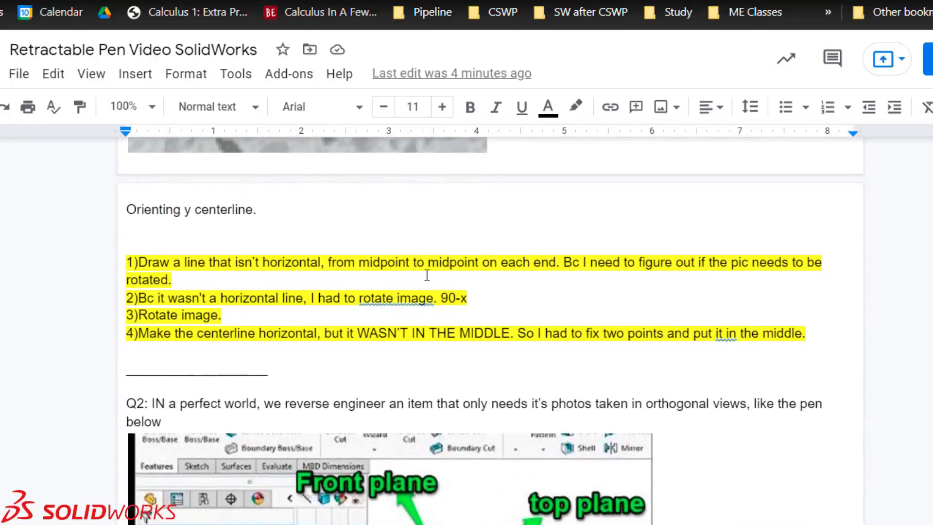
Find the Q2 note on reverse engineering from photos and highlight the words "orthogonal views," in its text.
scroll(681, 313, down, 9)
scroll(673, 308, up, 4)
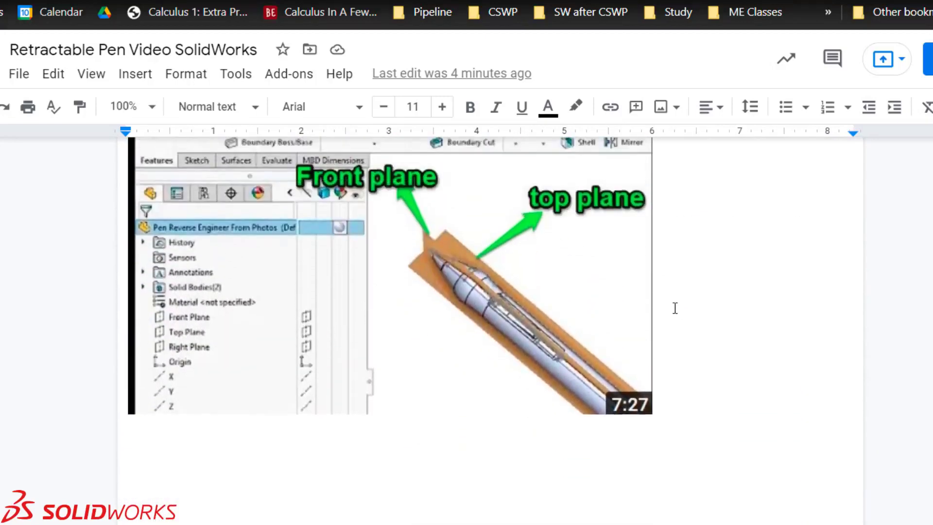
scroll(592, 293, up, 3)
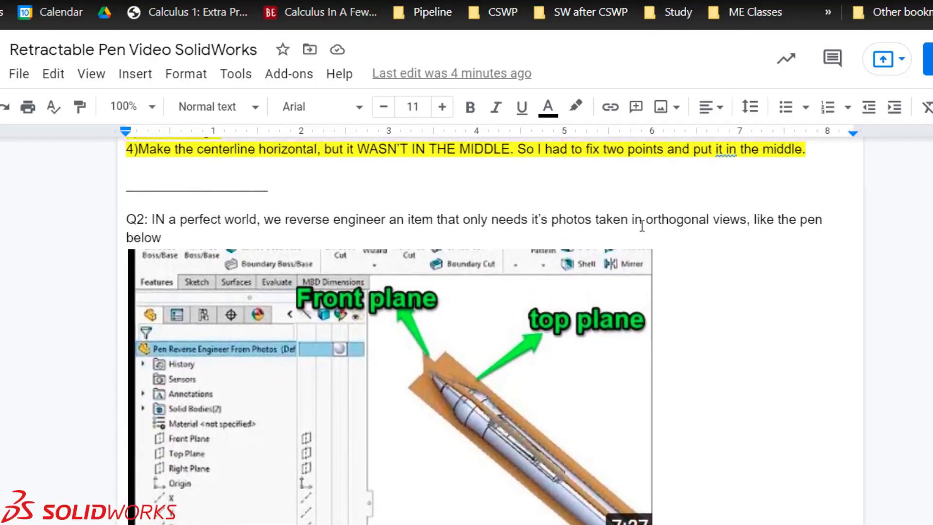
drag(653, 223, 734, 223)
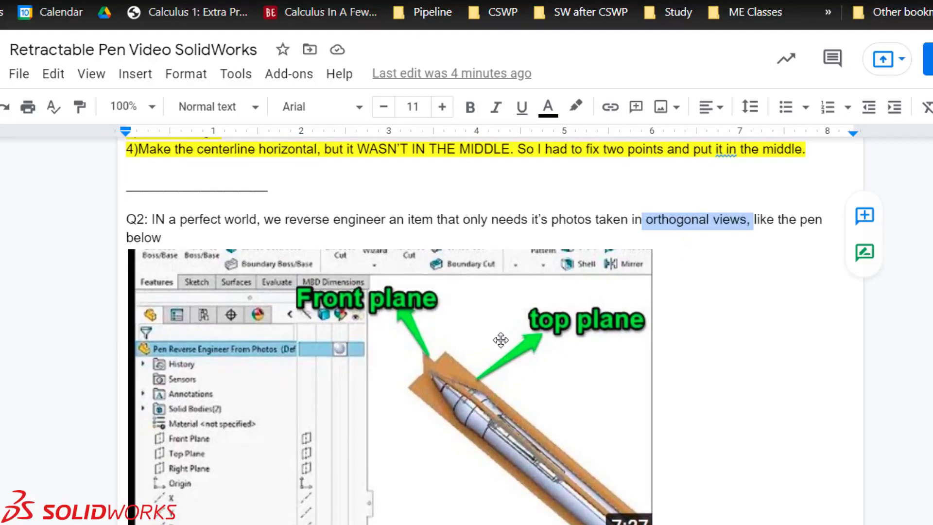
Examine the Q2 pen images, from the front and top plane example to the multicolor pen's cuts traced on a 45 degree plane.
scroll(501, 338, down, 1)
scroll(485, 320, down, 1)
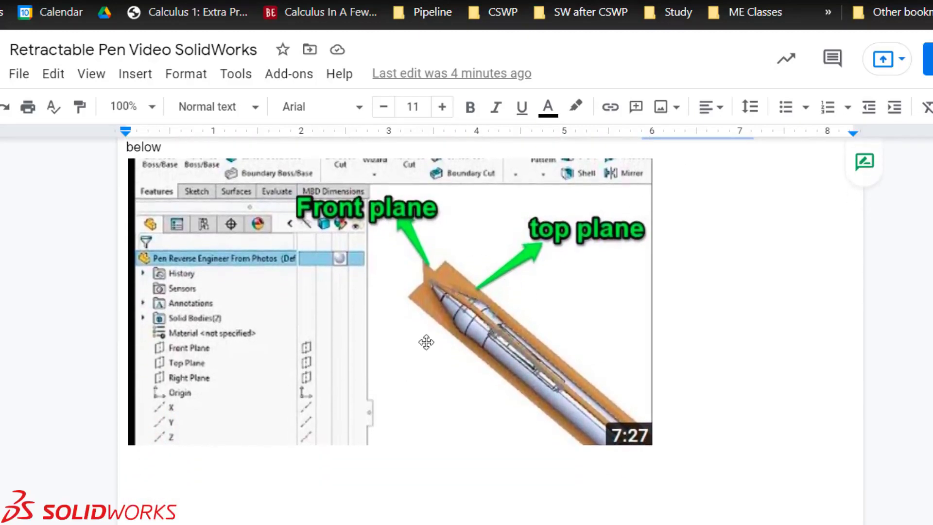
scroll(527, 370, down, 5)
scroll(530, 380, down, 7)
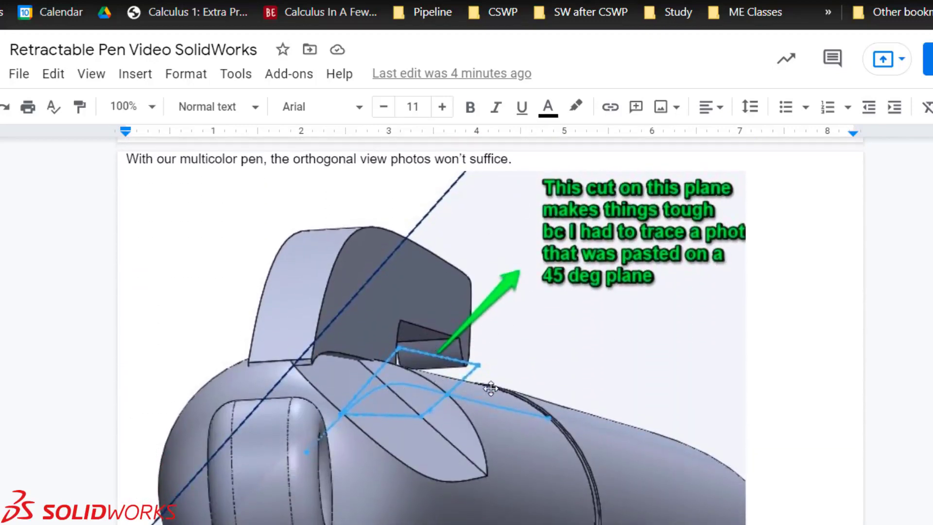
scroll(430, 411, down, 7)
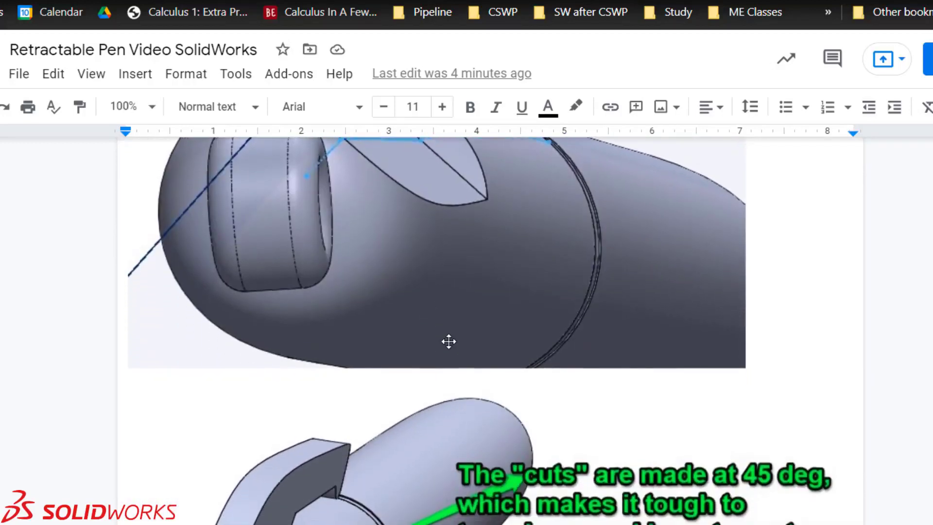
scroll(450, 348, down, 2)
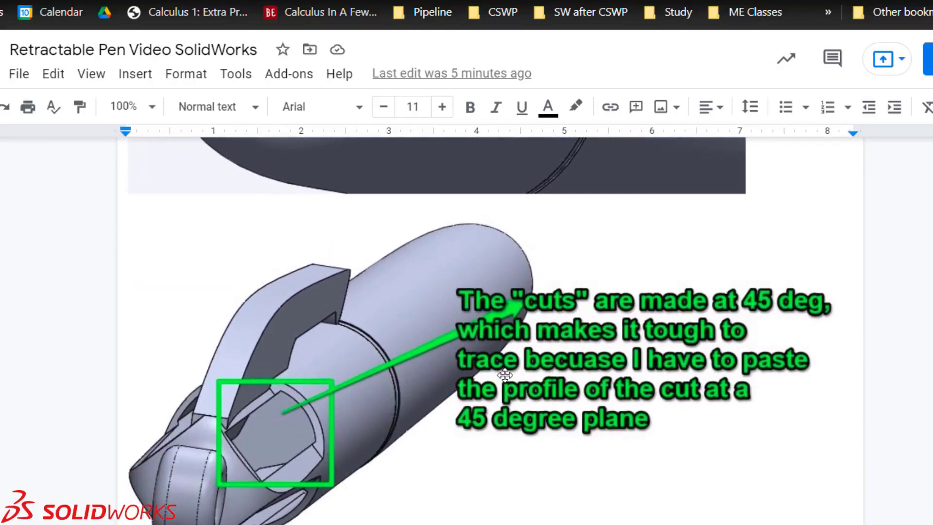